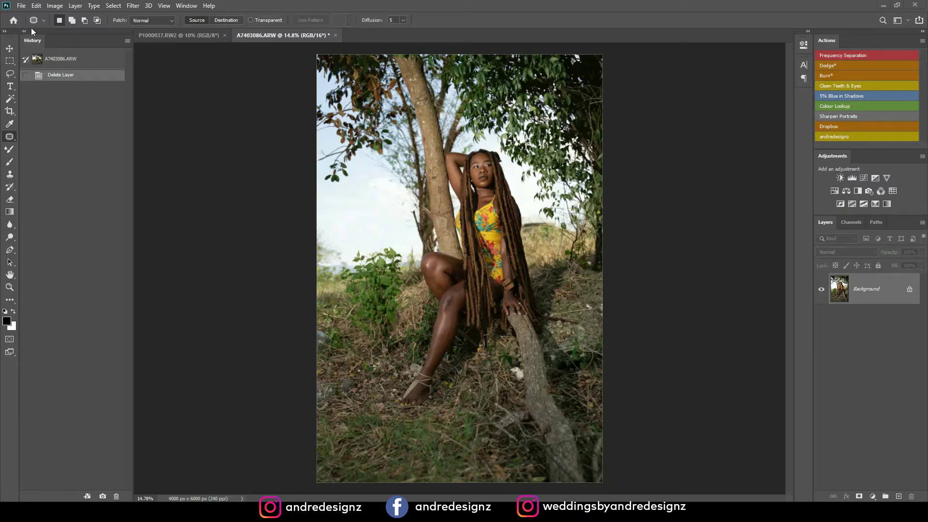
Open the photo's file information to examine its camera data
click(21, 6)
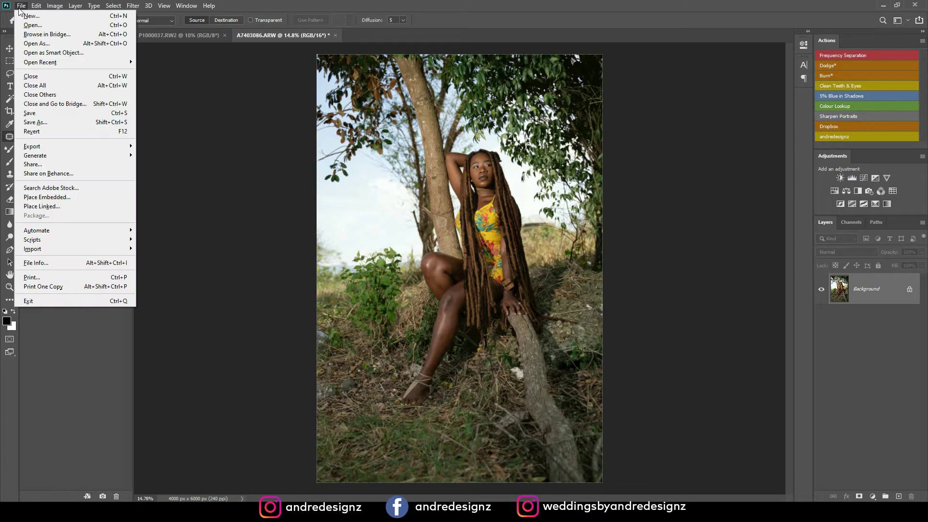
click(53, 265)
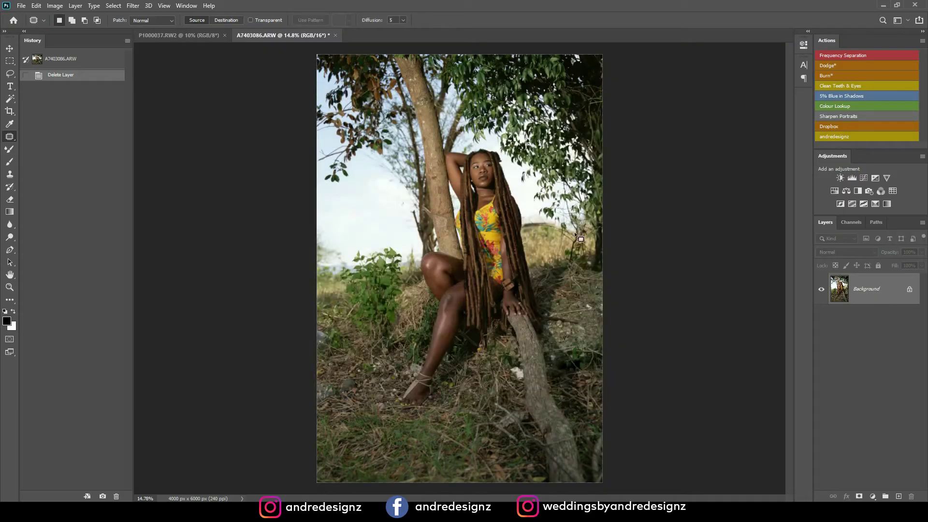
Duplicate the Background layer and patch the blemish on the forehead above the right-hand eyebrow
drag(876, 301, 897, 495)
scroll(526, 179, up, 2)
scroll(527, 179, up, 10)
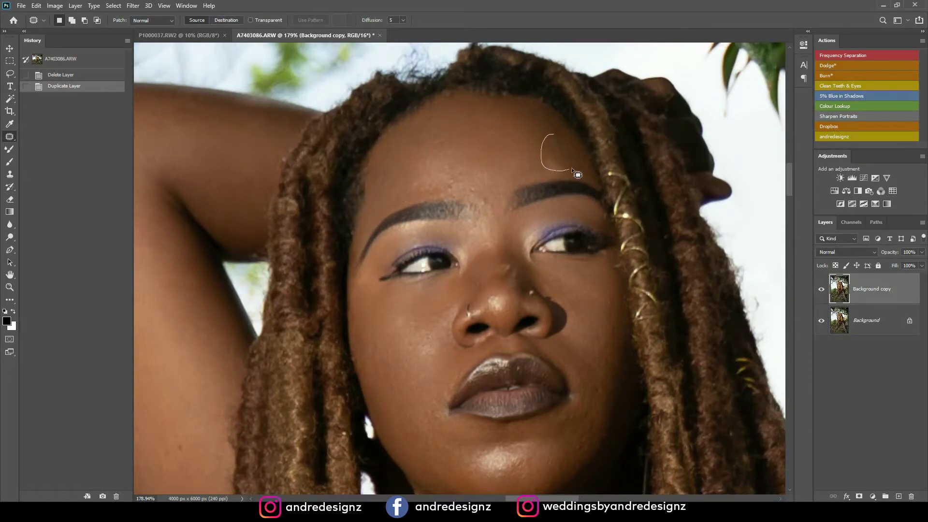
drag(572, 168, 572, 149)
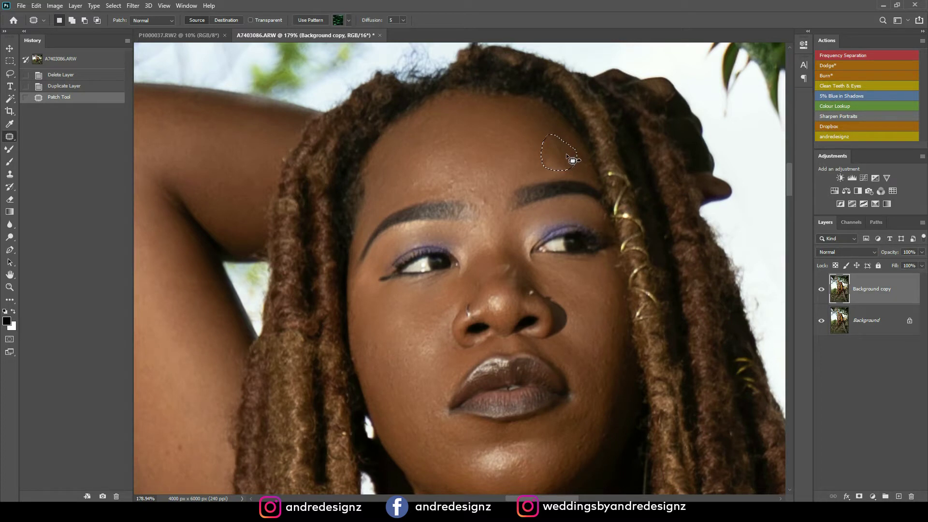
drag(525, 148, 526, 147)
key(ctrl+d)
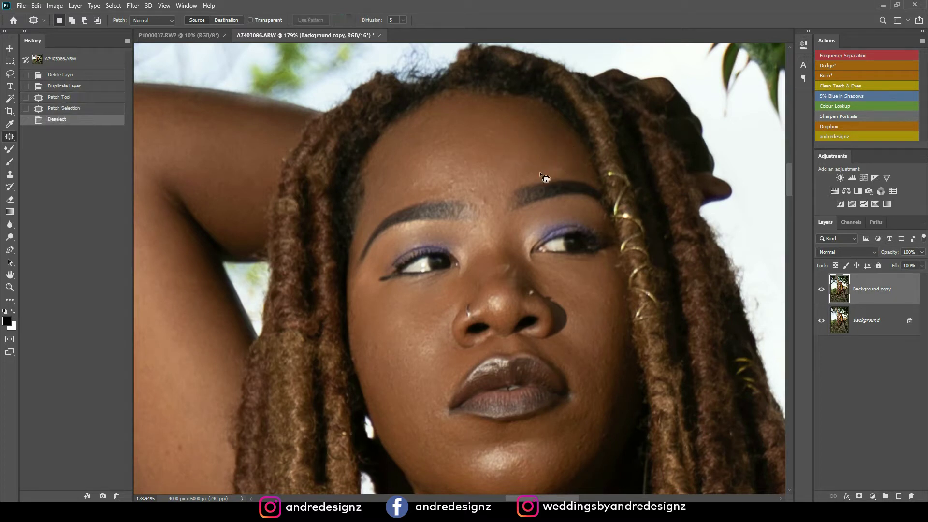
Patch the blemishes on the central forehead above and between the eyebrows with clean neighbouring skin
mouse_move(456, 196)
mouse_down()
mouse_move(472, 167)
mouse_move(477, 203)
mouse_move(493, 194)
mouse_move(491, 130)
mouse_move(458, 163)
mouse_move(456, 156)
mouse_up()
key(ctrl+d)
key(ctrl+d)
key(ctrl+d)
mouse_move(454, 167)
mouse_down()
mouse_move(480, 168)
mouse_move(466, 171)
mouse_move(462, 155)
mouse_up()
key(ctrl+d)
drag(461, 162, 494, 156)
key(ctrl+d)
mouse_move(421, 167)
mouse_down()
mouse_move(425, 180)
mouse_move(417, 164)
mouse_up()
key(ctrl+d)
Patch the uneven spots near the hairline and again above the right-hand eyebrow
drag(446, 123, 441, 109)
drag(432, 119, 465, 123)
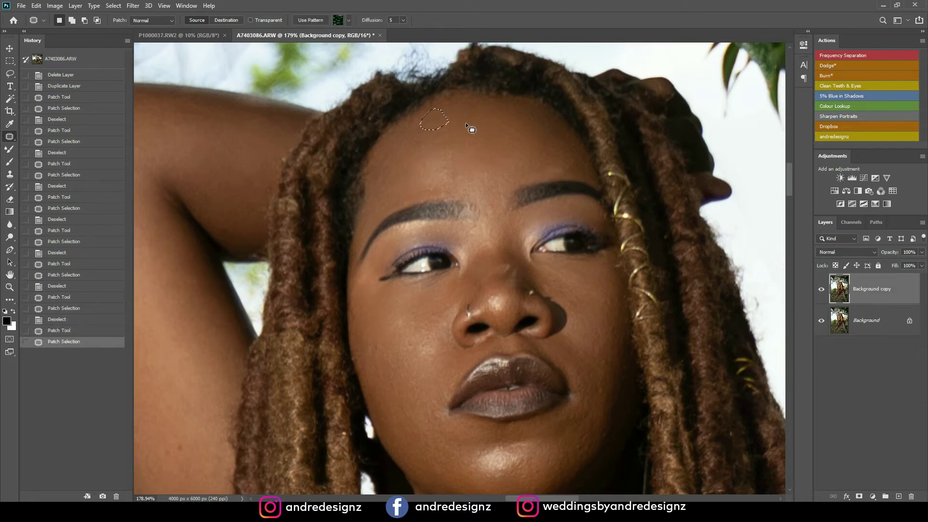
key(ctrl+d)
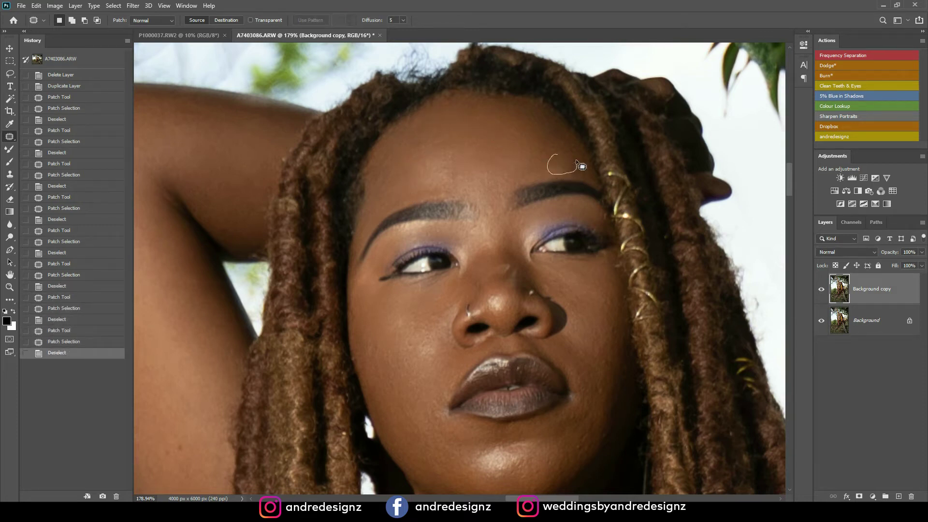
drag(578, 170, 579, 171)
drag(562, 165, 555, 138)
key(ctrl+d)
Patch the blemishes on the nose tip and beside the nostril
drag(511, 284, 507, 245)
key(ctrl+d)
key(ctrl+d)
mouse_move(473, 282)
mouse_down()
mouse_move(478, 278)
mouse_move(465, 276)
mouse_up()
key(ctrl+d)
Patch the blemishes on the left-hand cheek with smoother skin from nearby
mouse_move(386, 350)
mouse_down()
mouse_move(381, 380)
mouse_move(400, 393)
mouse_up()
key(ctrl+d)
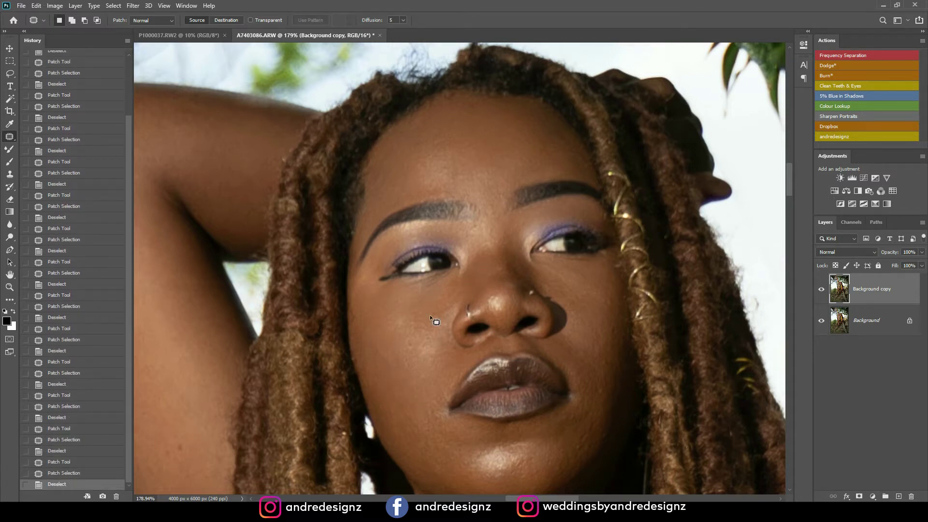
drag(414, 330, 405, 311)
drag(407, 322, 422, 361)
key(ctrl+d)
key(ctrl+d)
Patch the spots on the right-hand cheek beside the mouth and down towards the jaw
scroll(422, 361, down, 5)
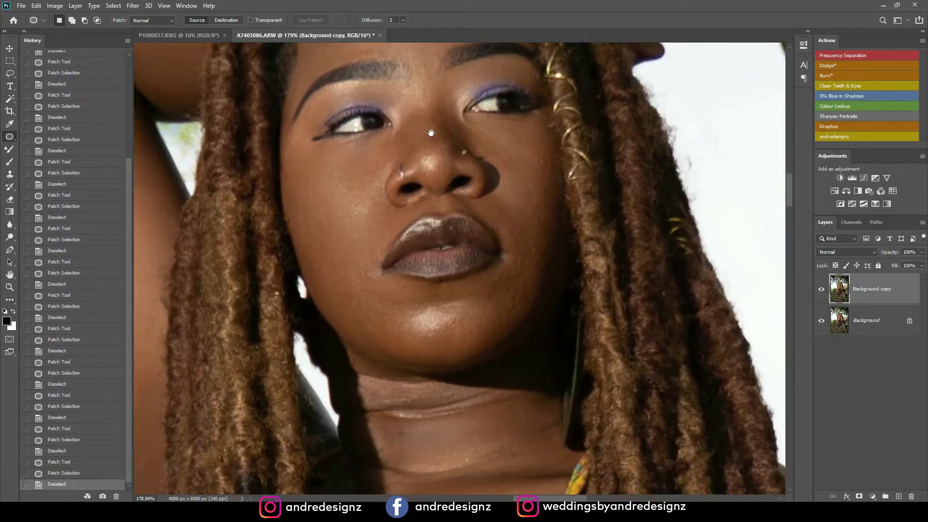
drag(523, 249, 539, 213)
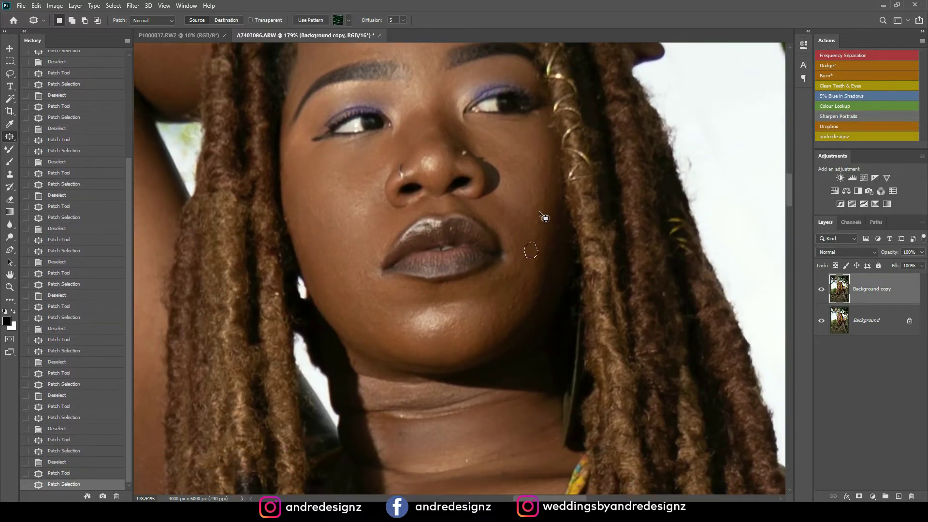
key(ctrl+d)
drag(519, 304, 506, 317)
key(ctrl+d)
drag(509, 266, 498, 309)
key(ctrl+d)
Patch the blemishes at the base of the neck above the tattoo
drag(431, 312, 596, 245)
drag(502, 186, 309, 188)
drag(488, 387, 346, 175)
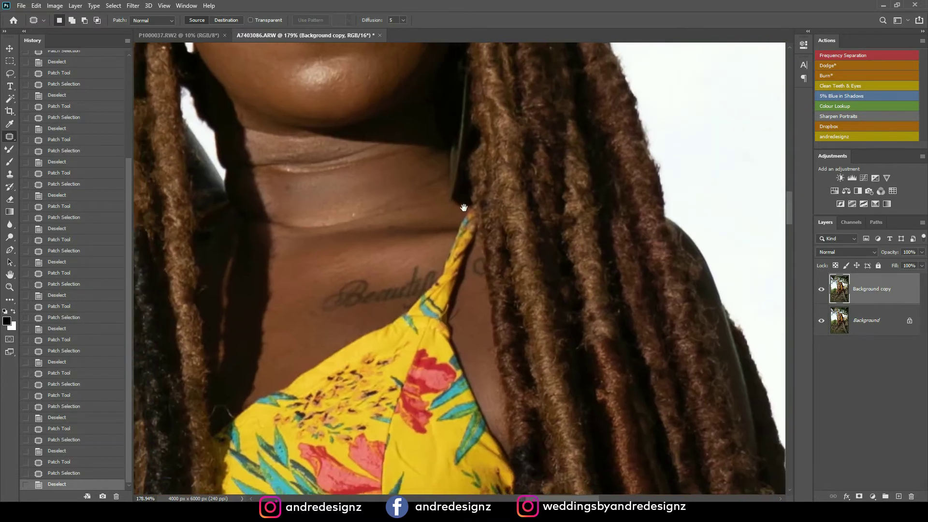
drag(464, 208, 475, 208)
drag(413, 203, 390, 196)
mouse_move(384, 208)
mouse_down()
mouse_move(413, 203)
mouse_move(401, 187)
mouse_move(330, 151)
mouse_move(369, 164)
mouse_move(390, 145)
mouse_up()
key(ctrl+d)
key(ctrl+d)
mouse_move(389, 180)
mouse_down()
mouse_move(414, 152)
mouse_move(410, 175)
mouse_up()
key(ctrl+d)
drag(340, 185, 322, 188)
key(ctrl+d)
Patch the creases and uneven spots across the neck with clean neighbouring skin
drag(276, 167, 290, 175)
mouse_move(289, 165)
mouse_down()
mouse_move(333, 166)
mouse_move(338, 195)
mouse_move(313, 162)
mouse_move(333, 145)
mouse_up()
key(ctrl+d)
drag(323, 154, 355, 164)
key(ctrl+d)
mouse_move(267, 164)
mouse_down()
mouse_move(284, 172)
mouse_move(315, 170)
mouse_up()
key(ctrl+d)
drag(340, 142, 302, 144)
mouse_move(322, 145)
mouse_down()
mouse_move(294, 150)
mouse_move(338, 161)
mouse_up()
key(ctrl+d)
key(ctrl+d)
Patch the remaining marks on the neck and upper chest
mouse_move(443, 164)
mouse_down()
mouse_move(293, 138)
mouse_move(315, 139)
mouse_up()
key(ctrl+d)
drag(311, 144, 324, 153)
key(ctrl+d)
drag(374, 172, 362, 203)
click(359, 239)
drag(320, 325, 312, 335)
key(ctrl+d)
scroll(333, 311, down, 5)
scroll(329, 303, down, 3)
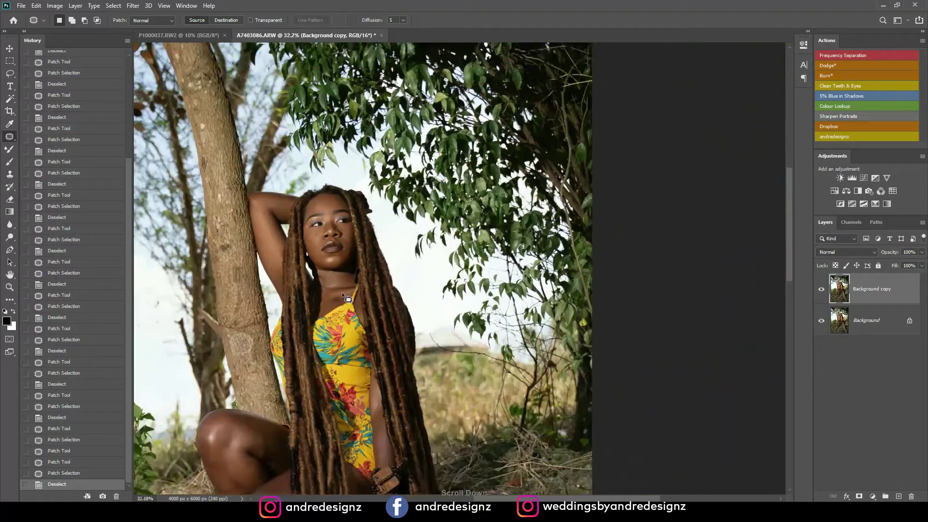
scroll(339, 285, down, 1)
drag(347, 284, 378, 147)
scroll(376, 156, up, 2)
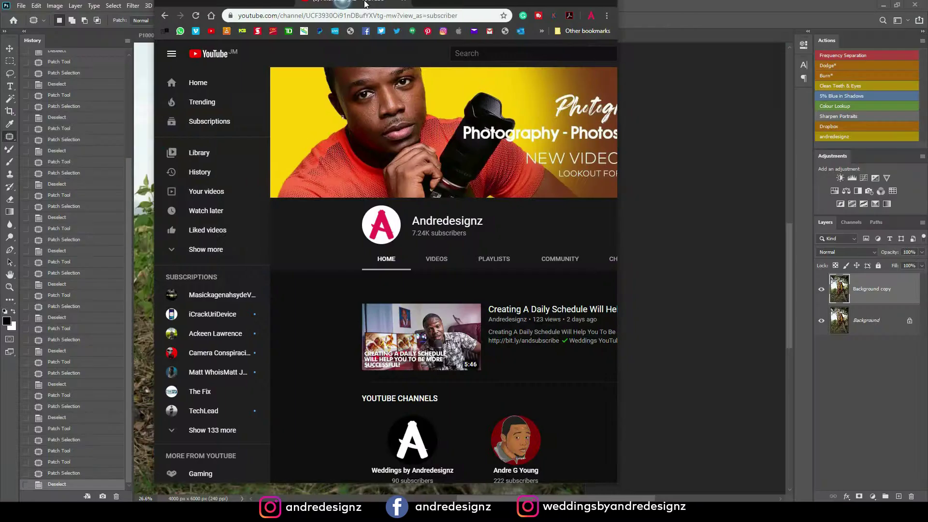
Switch to the browser with the Andredesignz YouTube channel, open the behind-the-scenes video and pause it
drag(364, 4, 364, 0)
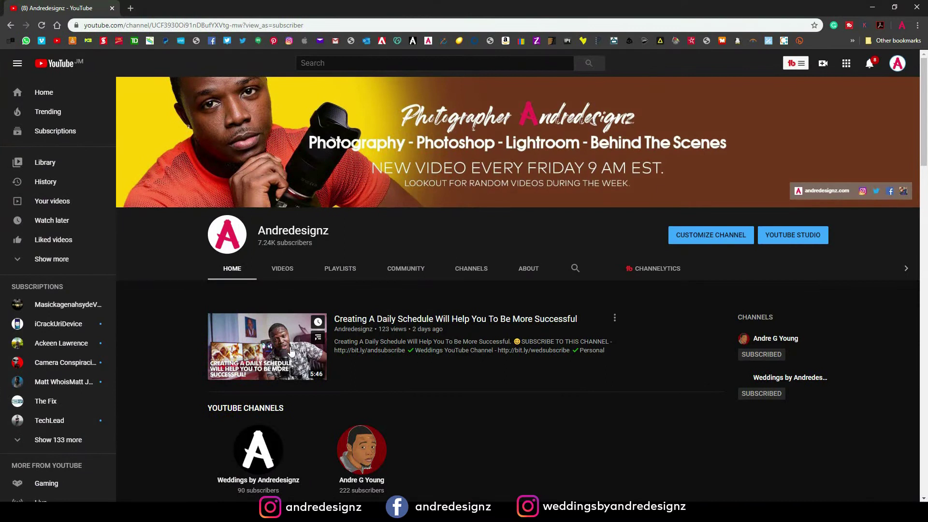
scroll(292, 344, down, 7)
click(274, 272)
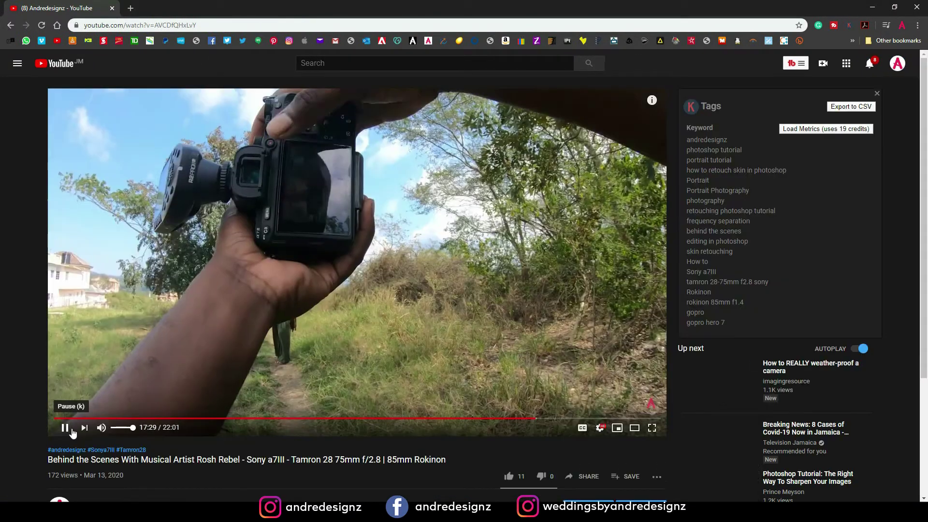
click(68, 428)
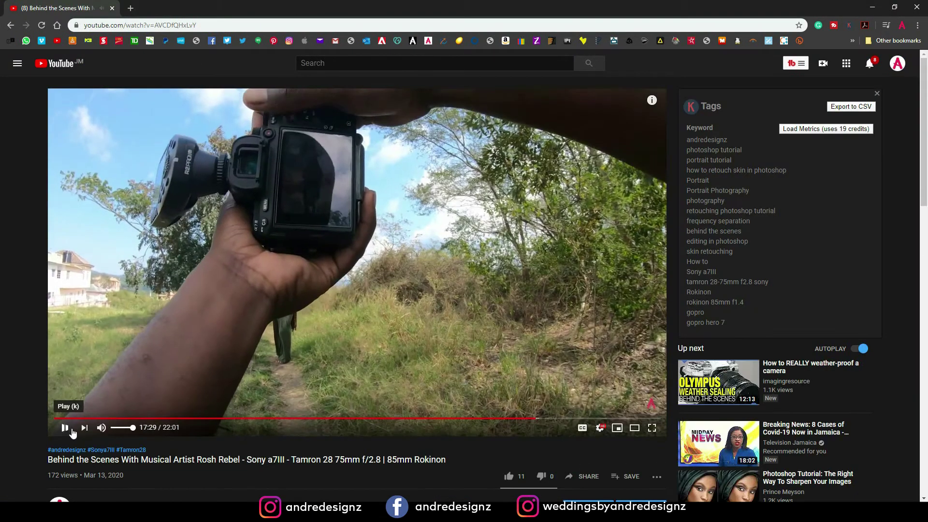
Expand the video's description and follow its Graphics Tablet link to examine the Amazon product page
scroll(256, 389, down, 5)
scroll(256, 389, down, 3)
click(107, 179)
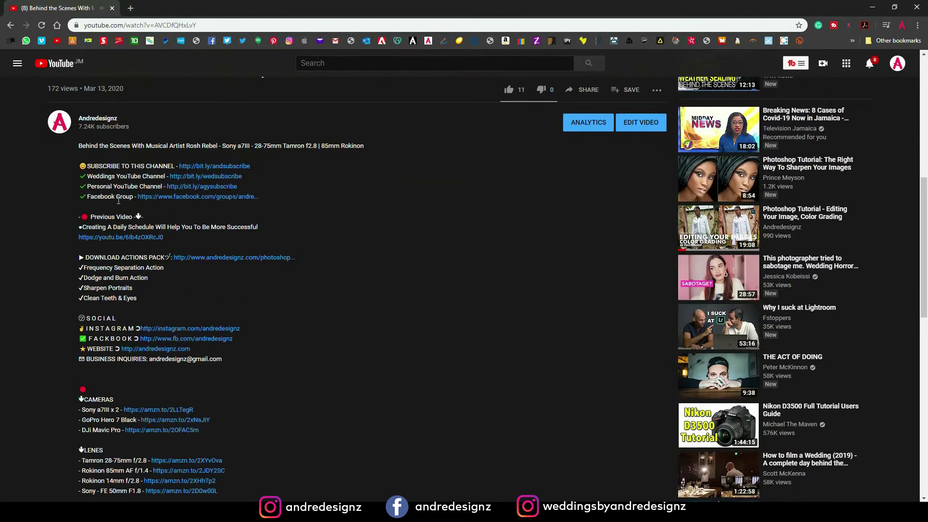
scroll(160, 273, down, 15)
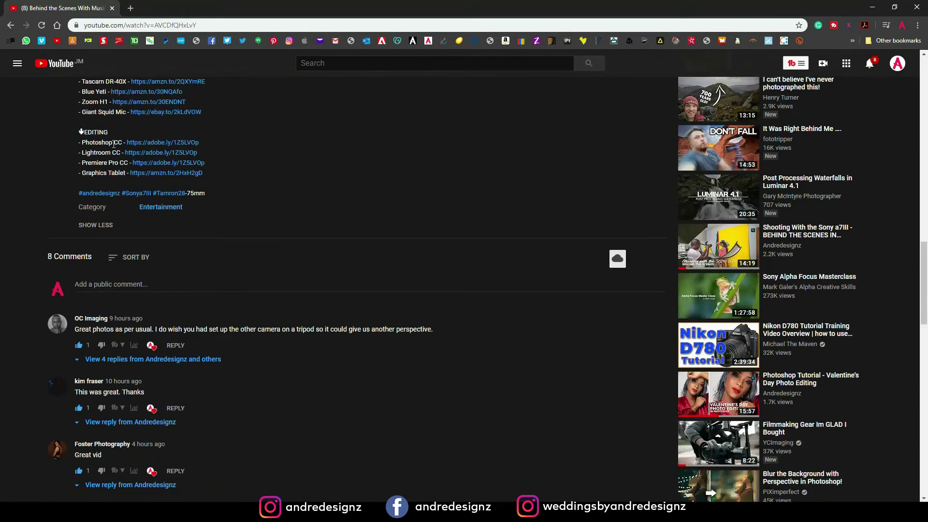
click(140, 174)
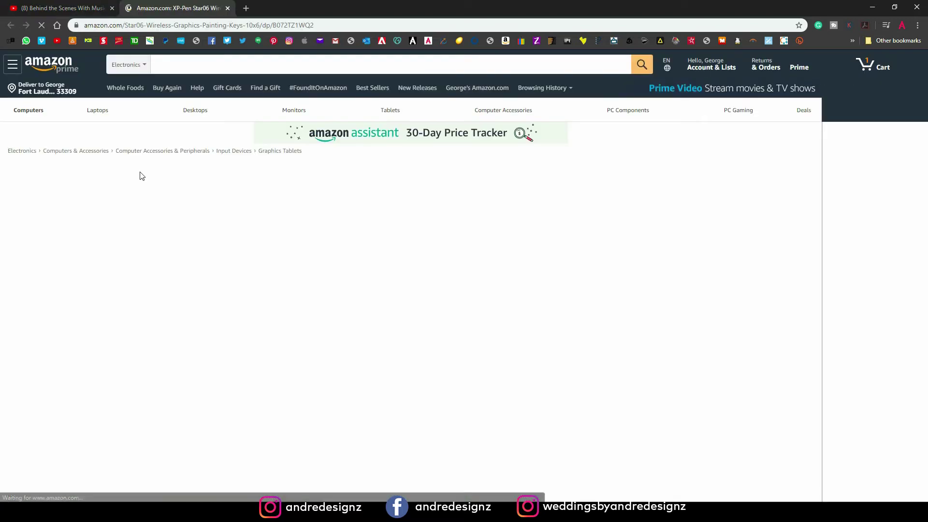
scroll(460, 245, down, 8)
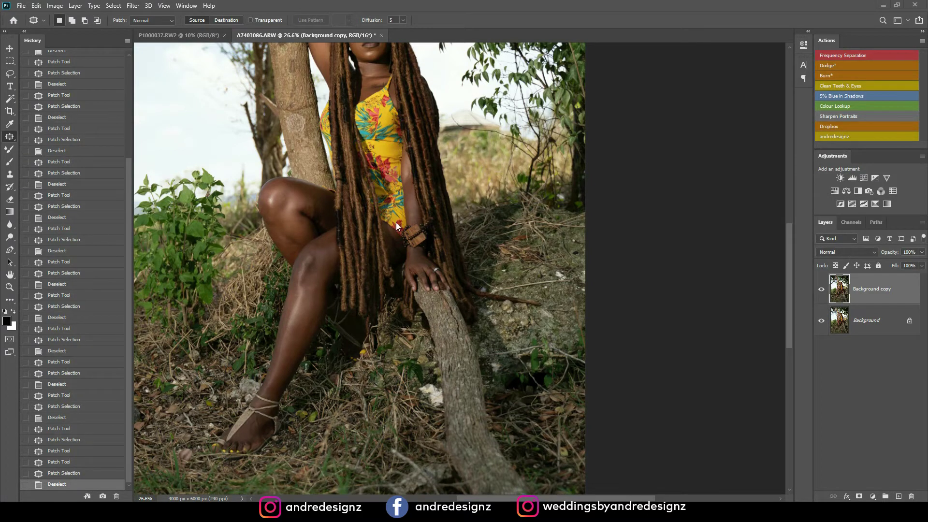
Switch back to Photoshop and patch the blemishes on the raised knee and thigh
scroll(329, 233, up, 5)
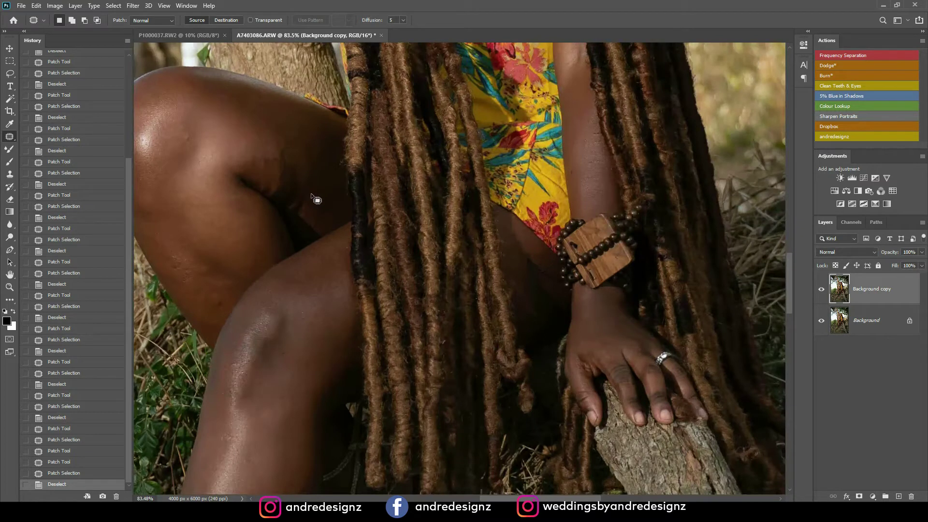
mouse_move(178, 134)
mouse_down()
mouse_move(198, 143)
mouse_move(191, 163)
mouse_move(261, 169)
mouse_move(300, 161)
mouse_move(293, 158)
mouse_move(277, 187)
mouse_move(307, 172)
mouse_up()
key(ctrl+d)
key(ctrl+d)
key(ctrl+d)
key(ctrl+d)
drag(292, 140, 307, 165)
key(ctrl+d)
Patch the marks on the raised leg's calf and around the other knee
drag(236, 187, 330, 96)
mouse_move(274, 197)
mouse_down()
mouse_move(280, 165)
mouse_move(309, 188)
mouse_up()
key(ctrl+d)
drag(316, 222, 315, 200)
drag(312, 211, 320, 207)
key(ctrl+d)
mouse_move(285, 174)
mouse_down()
mouse_move(283, 159)
mouse_move(316, 162)
mouse_move(319, 175)
mouse_move(318, 151)
mouse_up()
key(ctrl+d)
mouse_move(317, 170)
mouse_down()
mouse_move(316, 131)
mouse_move(318, 144)
mouse_move(339, 136)
mouse_move(315, 334)
mouse_move(259, 250)
mouse_move(237, 149)
mouse_move(250, 127)
mouse_up()
key(ctrl+d)
key(ctrl+d)
key(ctrl+d)
Patch the blemishes along the front leg's shin down towards the ankle
drag(294, 255, 334, 112)
drag(242, 261, 253, 252)
mouse_move(285, 225)
mouse_down()
mouse_move(244, 193)
mouse_move(264, 202)
mouse_up()
mouse_move(261, 204)
mouse_down()
mouse_move(247, 235)
mouse_move(262, 258)
mouse_move(251, 274)
mouse_up()
key(ctrl+d)
drag(306, 160, 385, 60)
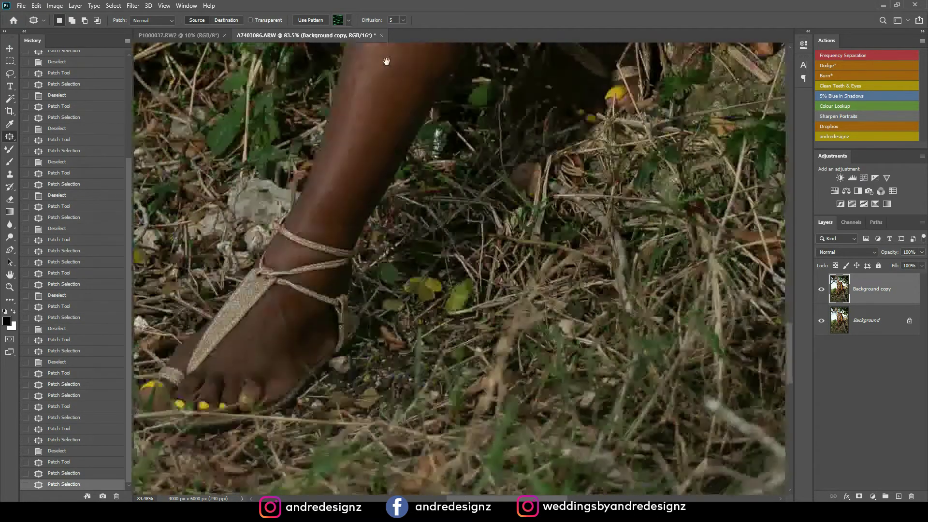
drag(353, 234, 356, 195)
key(ctrl+d)
Patch the blemish on the front leg's upper shin
drag(360, 222, 275, 464)
drag(338, 53, 278, 236)
drag(354, 122, 375, 77)
drag(273, 277, 296, 267)
drag(292, 275, 275, 287)
key(ctrl+d)
Patch the remaining skin blemishes higher up the body above the knees
drag(450, 122, 321, 299)
drag(385, 175, 340, 300)
drag(412, 218, 362, 222)
key(ctrl+d)
drag(329, 124, 462, 365)
drag(301, 107, 381, 277)
mouse_move(383, 238)
mouse_down()
mouse_move(391, 278)
mouse_move(404, 219)
mouse_up()
Patch the leftover spots below the right-hand corner of the mouth and along the lower cheek
scroll(397, 229, down, 4)
scroll(466, 291, up, 9)
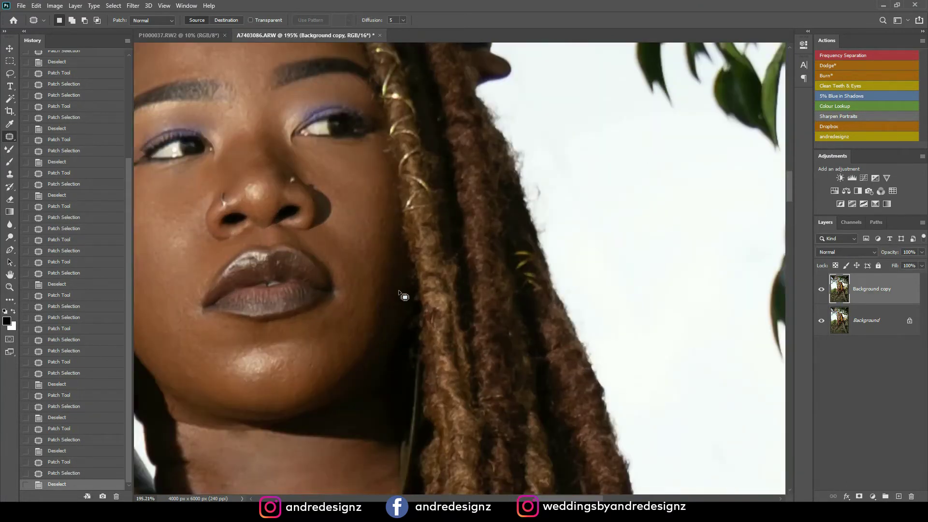
drag(348, 330, 349, 305)
drag(343, 315, 349, 324)
key(ctrl+d)
drag(344, 327, 375, 289)
key(ctrl+d)
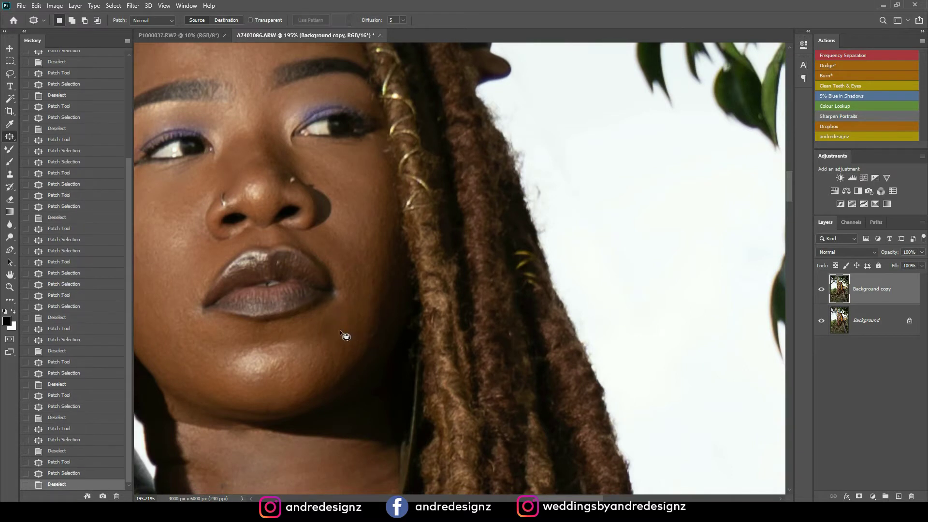
drag(340, 326, 344, 333)
mouse_move(344, 334)
mouse_down()
mouse_move(351, 345)
mouse_move(358, 332)
mouse_up()
key(ctrl+d)
drag(359, 333, 364, 319)
key(ctrl+d)
Run the Frequency Separation action on the retouched Background copy layer
scroll(420, 248, down, 5)
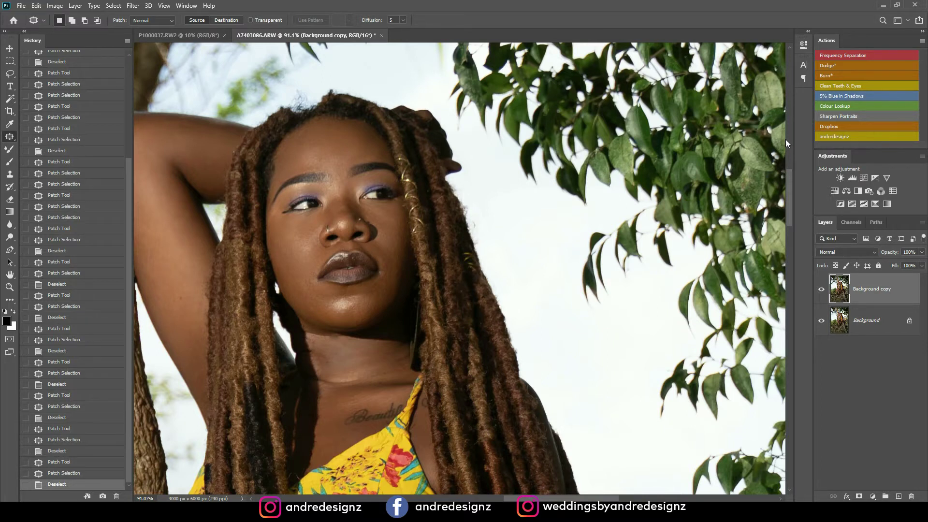
scroll(676, 138, down, 3)
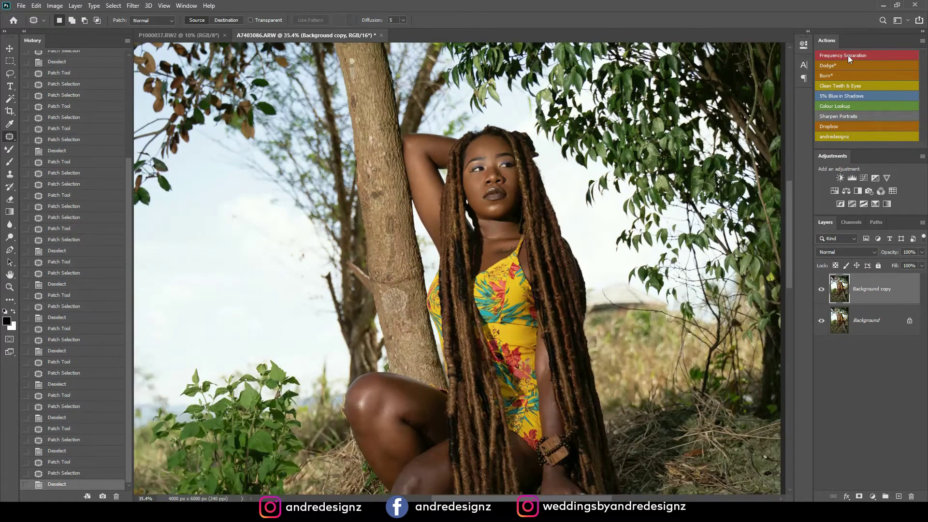
click(847, 55)
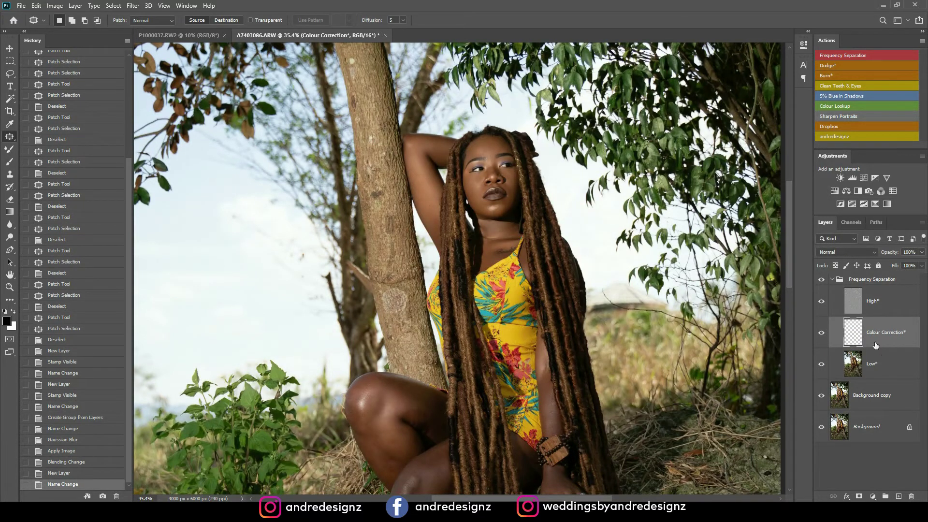
Select the Low* layer and ready the Mixer Brush with an empty load and brush cleaning after each stroke
click(887, 369)
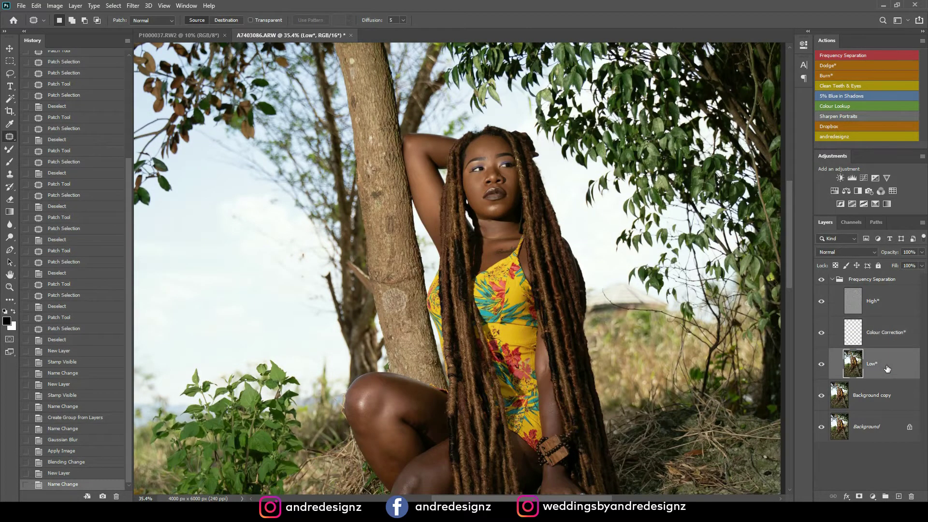
scroll(514, 142, up, 5)
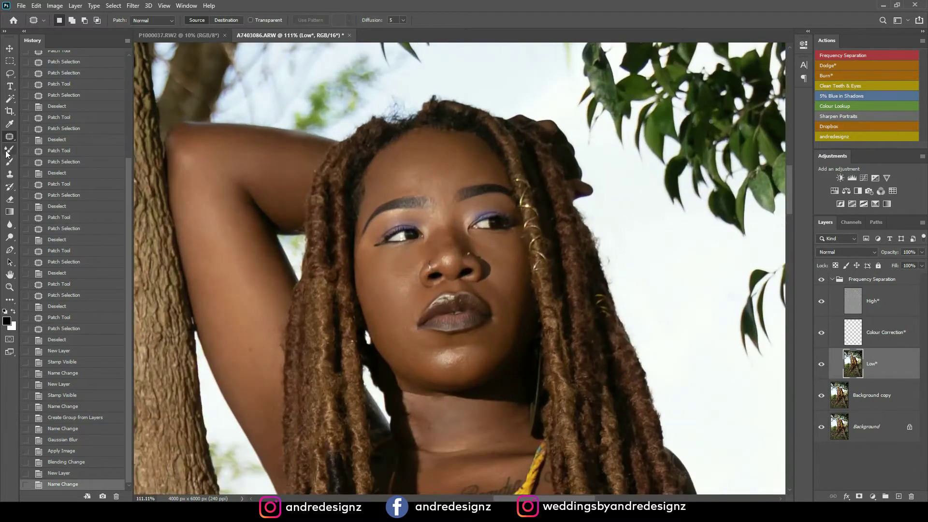
click(11, 150)
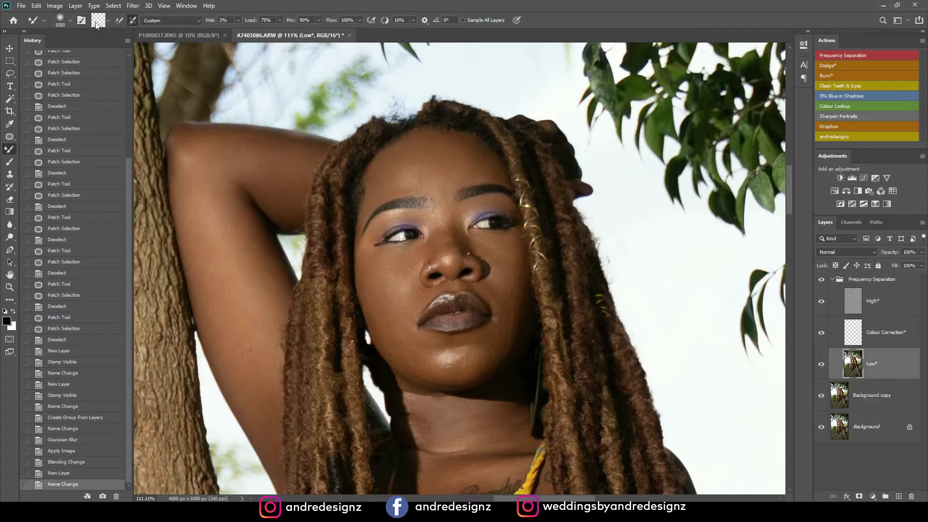
click(96, 25)
click(117, 30)
click(134, 21)
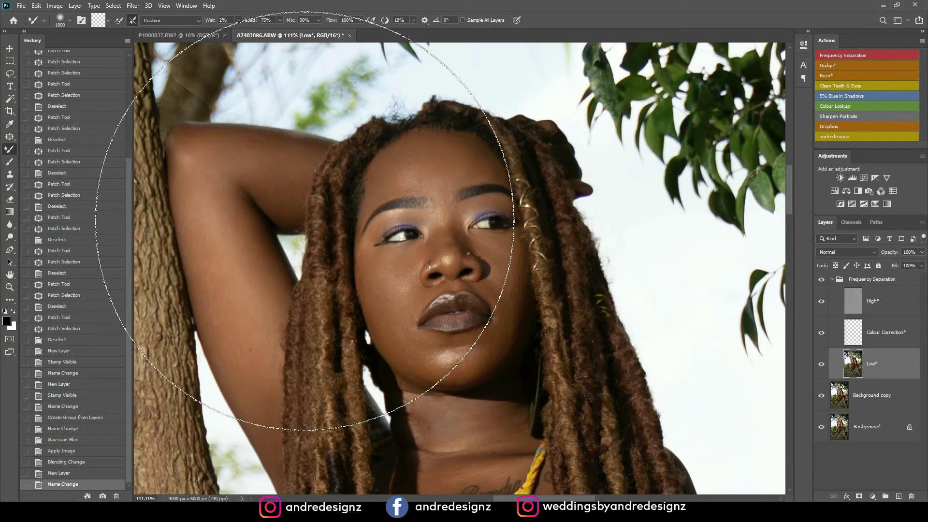
Reduce the Mixer Brush size to 60 px for detailed work on the forehead
key(bracketleft)
key(bracketleft)
key(bracketleft)
key(bracketleft)
key(bracketleft)
key(bracketleft)
key(bracketleft)
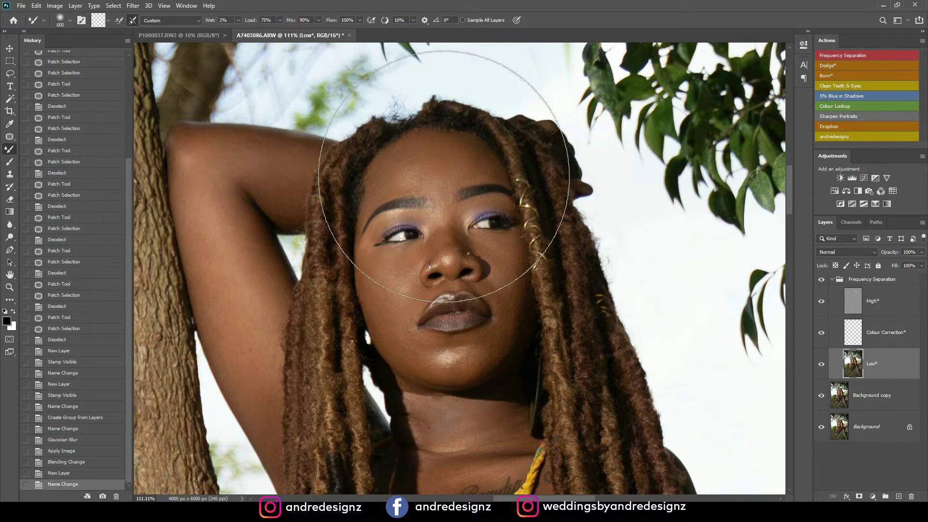
key(bracketleft)
key(bracketleft)
key(bracketleft)
key(bracketleft)
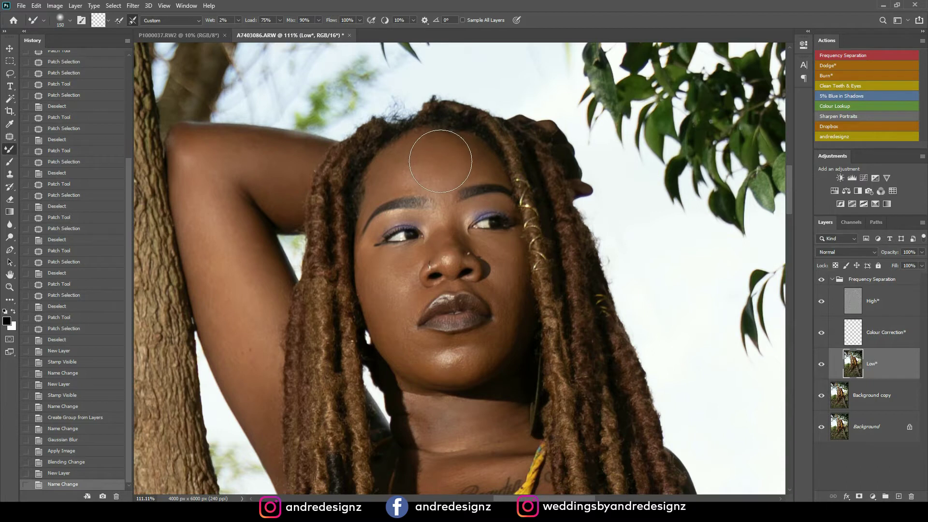
key(bracketleft)
key(bracketleft)
key(bracketleft)
key(bracketleft)
scroll(411, 163, up, 3)
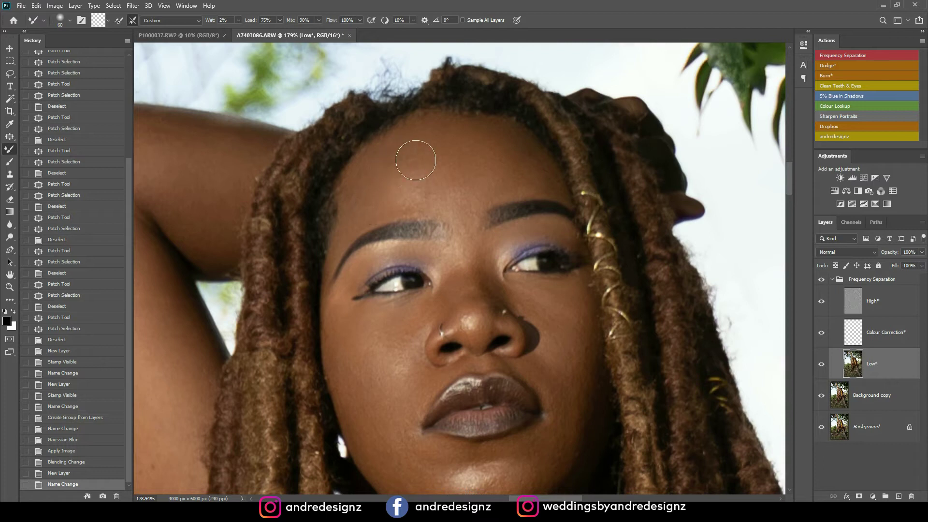
Blend the uneven forehead tones down to between the eyebrows, and compare with the Frequency Separation group hidden and shown
mouse_move(427, 138)
mouse_down()
mouse_move(381, 166)
mouse_move(373, 182)
mouse_move(379, 164)
mouse_move(352, 210)
mouse_move(413, 139)
mouse_move(371, 205)
mouse_move(499, 144)
mouse_move(479, 140)
mouse_move(523, 162)
mouse_move(478, 164)
mouse_move(518, 170)
mouse_move(469, 172)
mouse_move(512, 168)
mouse_move(466, 186)
mouse_move(528, 163)
mouse_move(484, 131)
mouse_move(359, 207)
mouse_move(374, 173)
mouse_move(343, 222)
mouse_up()
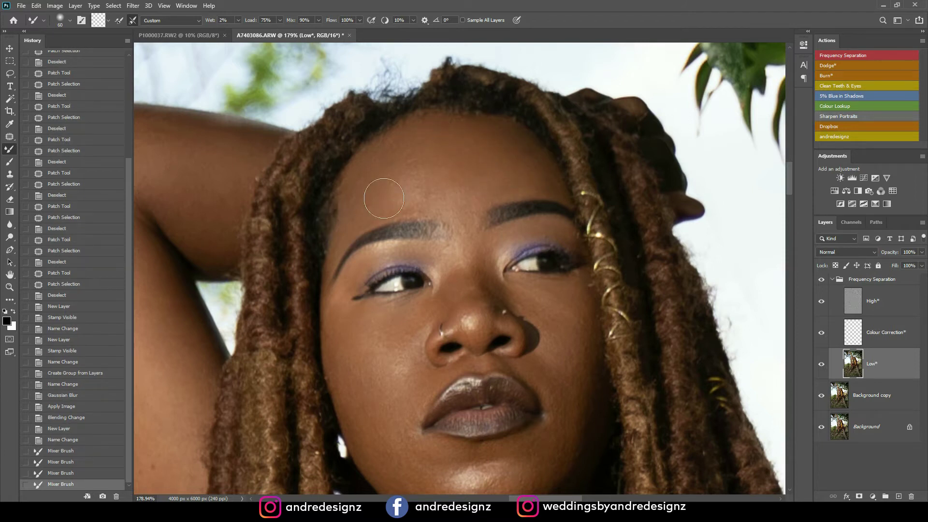
mouse_move(464, 219)
mouse_down()
mouse_move(434, 140)
mouse_move(468, 210)
mouse_move(444, 147)
mouse_move(471, 197)
mouse_move(478, 182)
mouse_move(431, 159)
mouse_up()
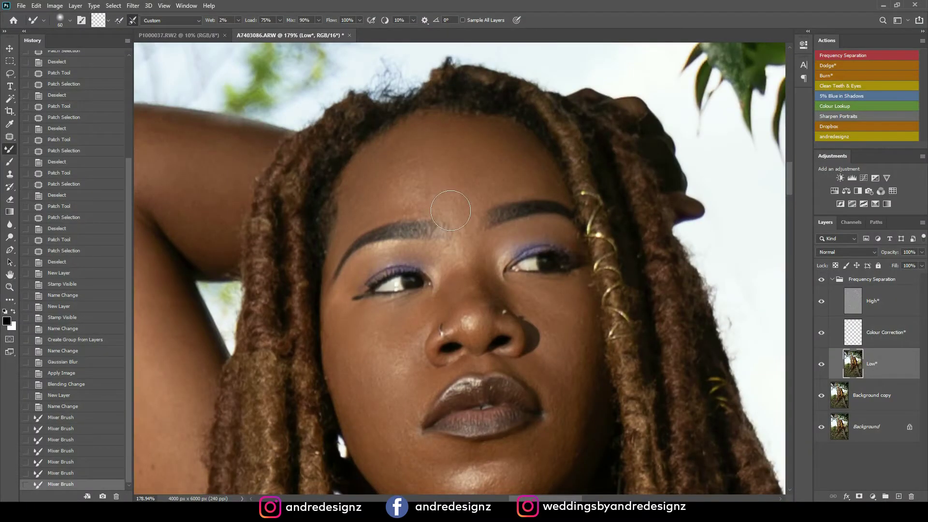
drag(450, 211, 447, 203)
mouse_move(428, 161)
mouse_down()
mouse_move(416, 175)
mouse_move(405, 171)
mouse_up()
click(822, 280)
click(822, 281)
Smooth the tones along the bridge and tip of the nose with the Mixer Brush at 30 px
key(bracketleft)
key(bracketleft)
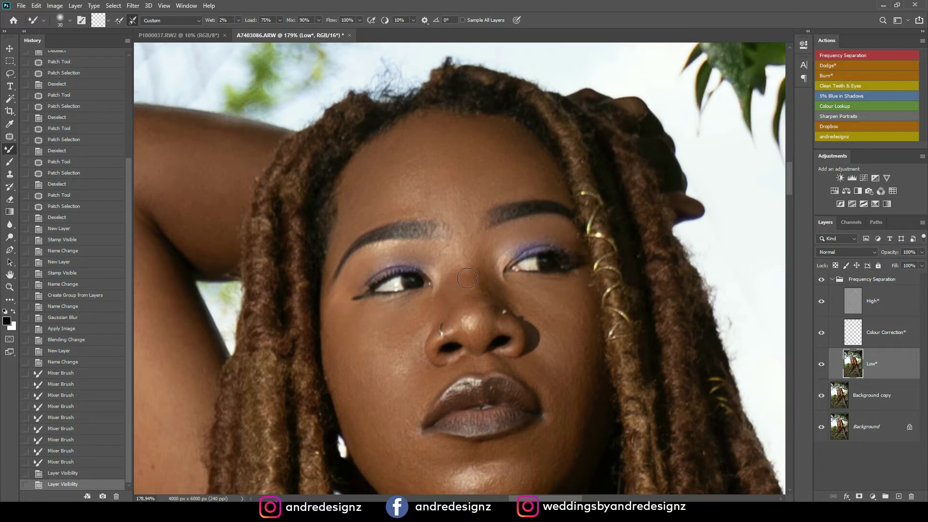
mouse_move(469, 266)
mouse_down()
mouse_move(450, 269)
mouse_move(484, 275)
mouse_move(453, 297)
mouse_up()
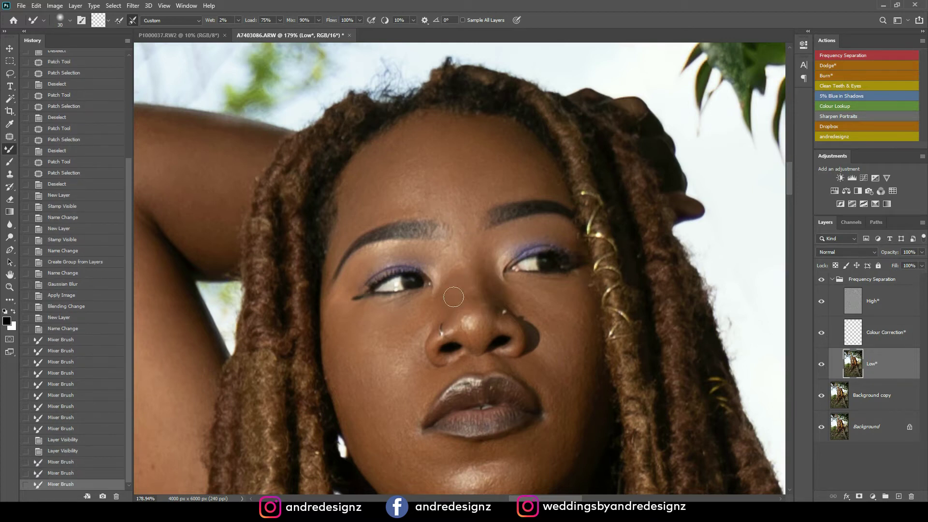
drag(447, 260, 492, 300)
scroll(500, 219, down, 5)
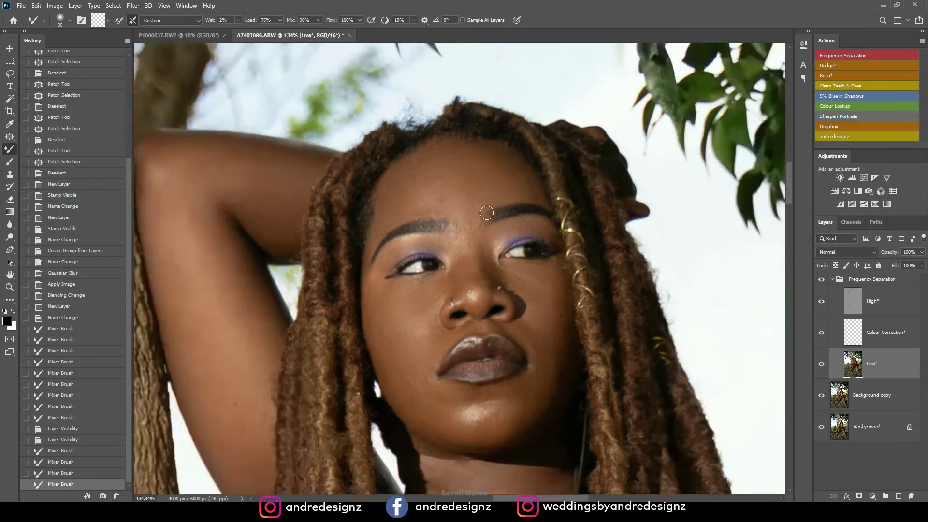
scroll(478, 242, up, 3)
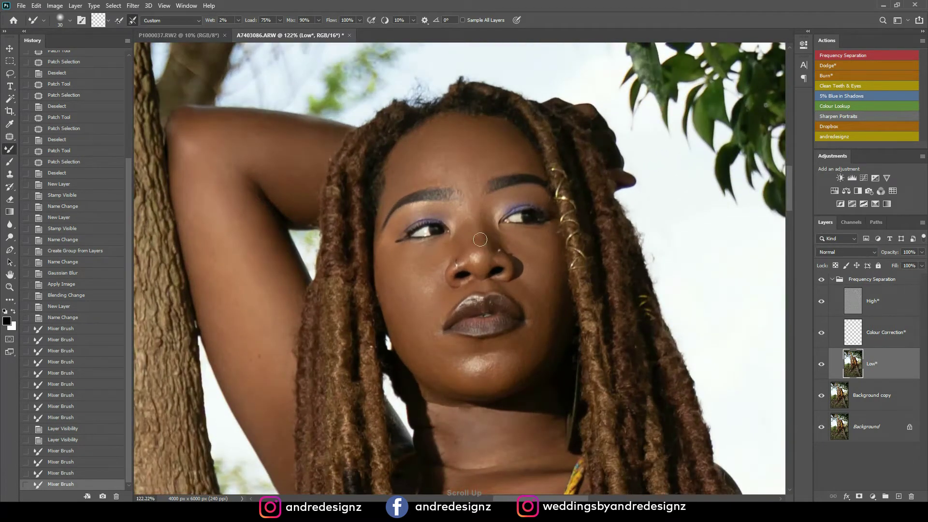
click(486, 257)
Blend the skin tones on both cheeks and the chin with the Mixer Brush, using 60 px and 30 px sizes
scroll(450, 255, down, 1)
scroll(416, 253, up, 1)
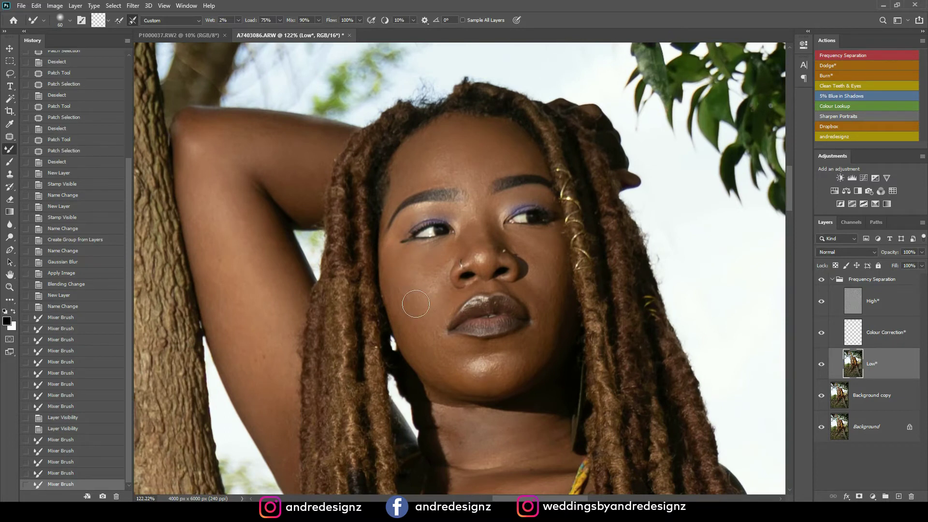
mouse_move(434, 342)
mouse_down()
mouse_move(411, 326)
mouse_move(427, 344)
mouse_up()
mouse_move(441, 276)
mouse_down()
mouse_move(436, 266)
mouse_move(434, 294)
mouse_up()
click(526, 278)
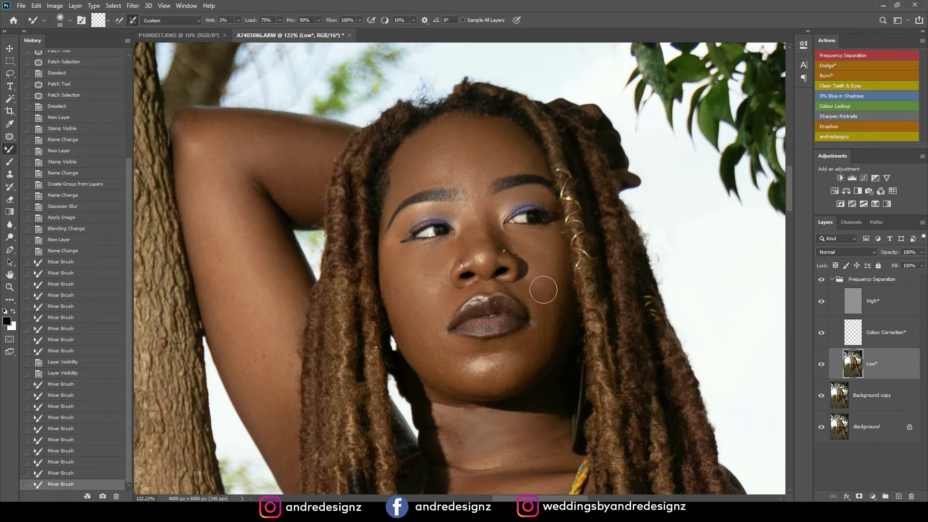
drag(537, 254, 547, 246)
mouse_move(543, 305)
mouse_down()
mouse_move(534, 283)
mouse_move(553, 298)
mouse_move(547, 334)
mouse_move(549, 326)
mouse_up()
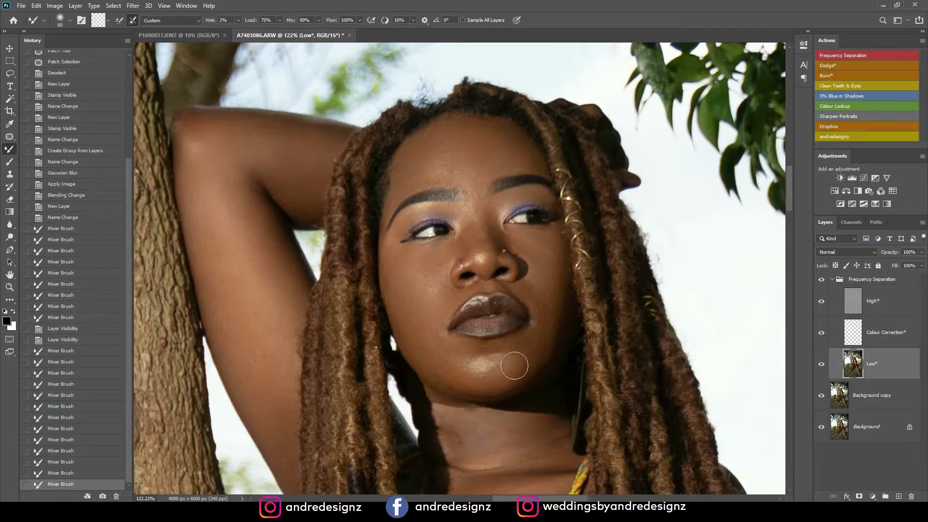
mouse_move(492, 371)
mouse_down()
mouse_move(459, 364)
mouse_move(417, 328)
mouse_move(428, 356)
mouse_up()
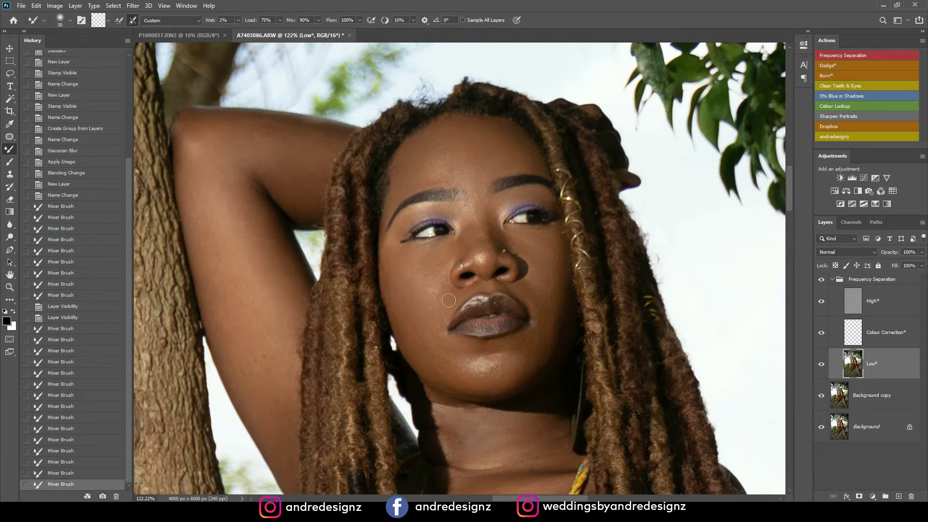
mouse_move(534, 301)
mouse_down()
mouse_move(544, 267)
mouse_move(536, 242)
mouse_up()
Smooth the remaining forehead transitions with a larger Mixer Brush and compare the face with the Frequency Separation group off and on
key(bracketright)
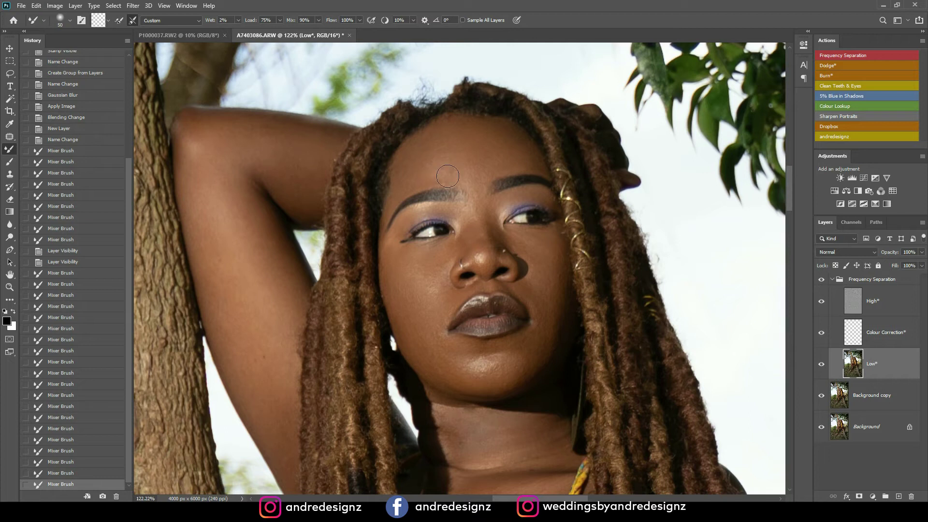
drag(435, 151, 492, 136)
click(821, 281)
click(821, 280)
click(824, 281)
click(821, 280)
click(821, 280)
click(821, 280)
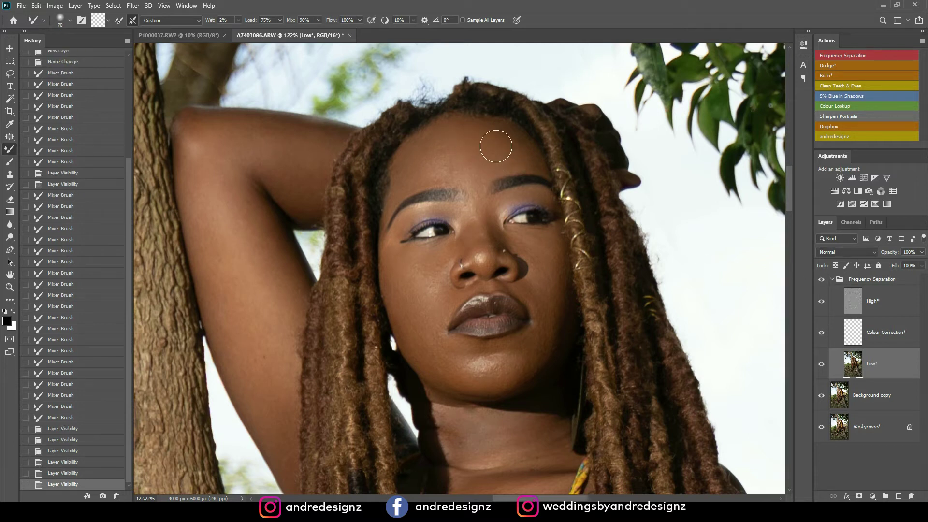
drag(511, 154, 475, 163)
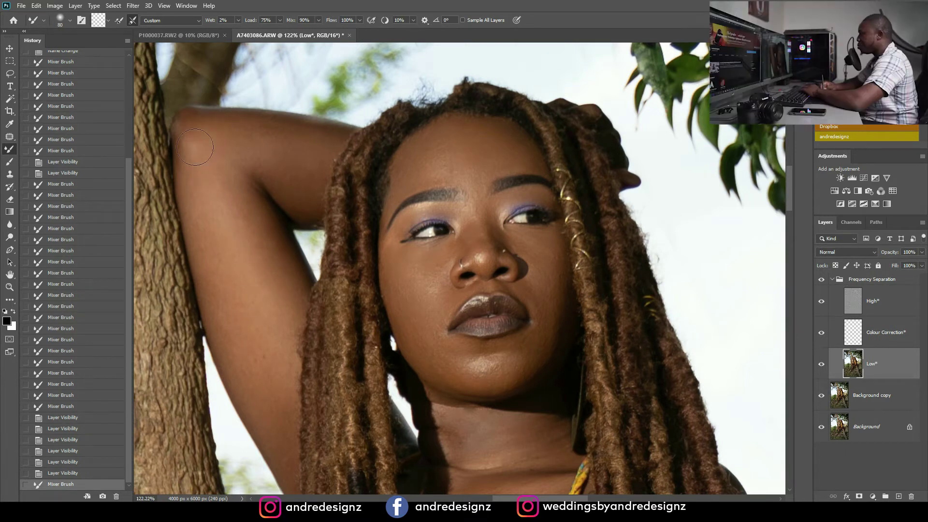
Even out the skin tones along the raised arm with the Mixer Brush at 80 px, using 40 px near its shadow edges
mouse_move(300, 139)
mouse_down()
mouse_move(215, 198)
mouse_move(278, 345)
mouse_move(264, 378)
mouse_move(270, 408)
mouse_up()
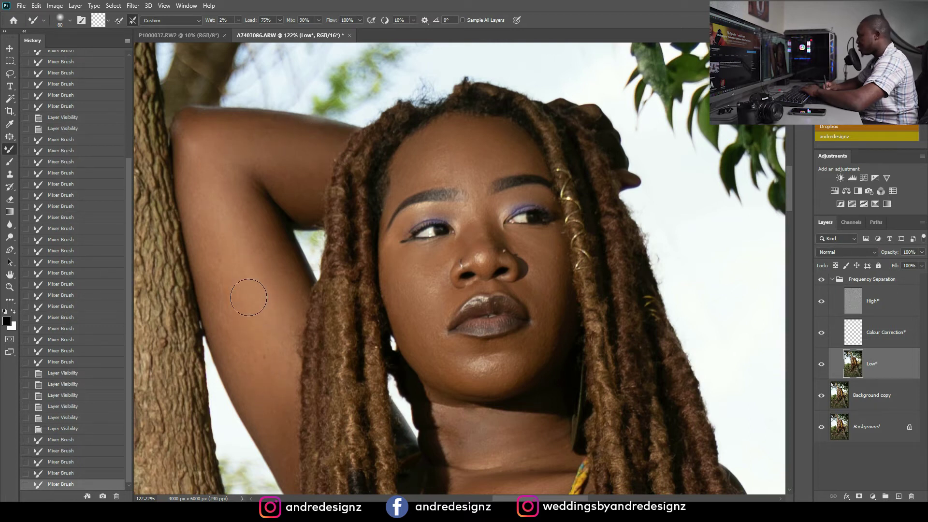
drag(244, 221, 245, 227)
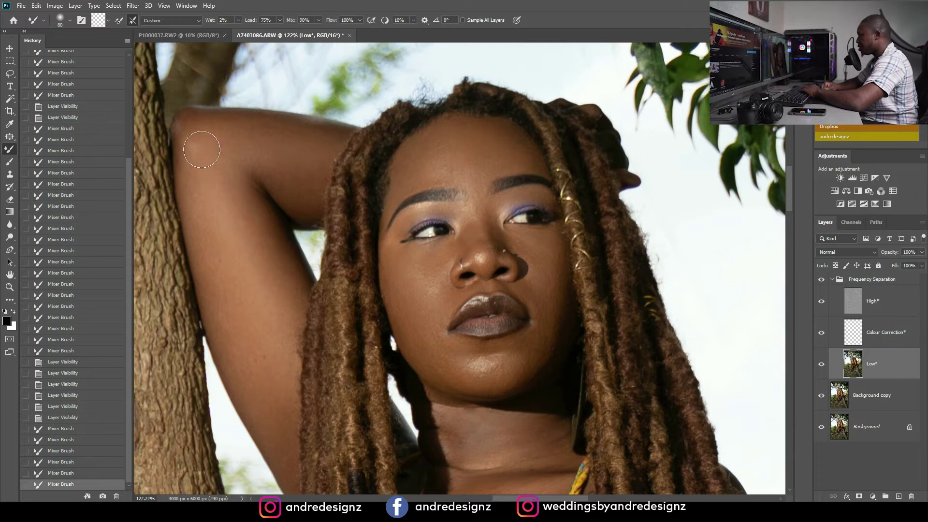
mouse_move(273, 140)
mouse_down()
mouse_move(311, 141)
mouse_move(282, 145)
mouse_move(308, 155)
mouse_up()
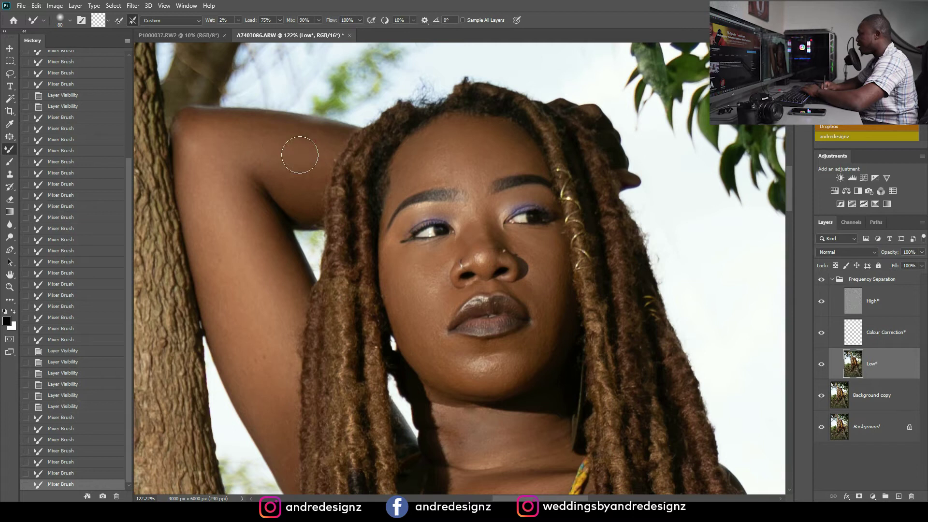
key([)
key([)
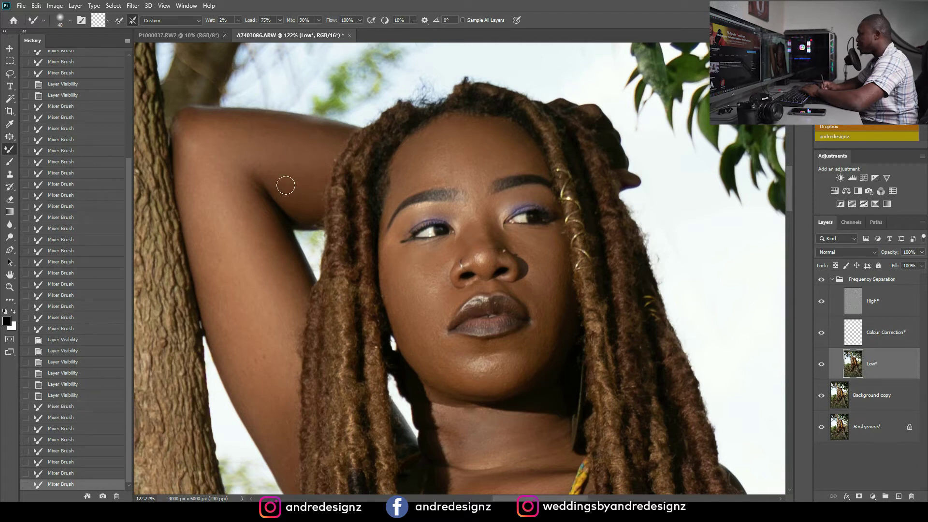
mouse_move(309, 190)
mouse_down()
mouse_move(239, 312)
mouse_move(266, 356)
mouse_up()
Blend the tones on the neck and on the upper chest around the tattoo with the Mixer Brush at 60 px
scroll(275, 314, down, 6)
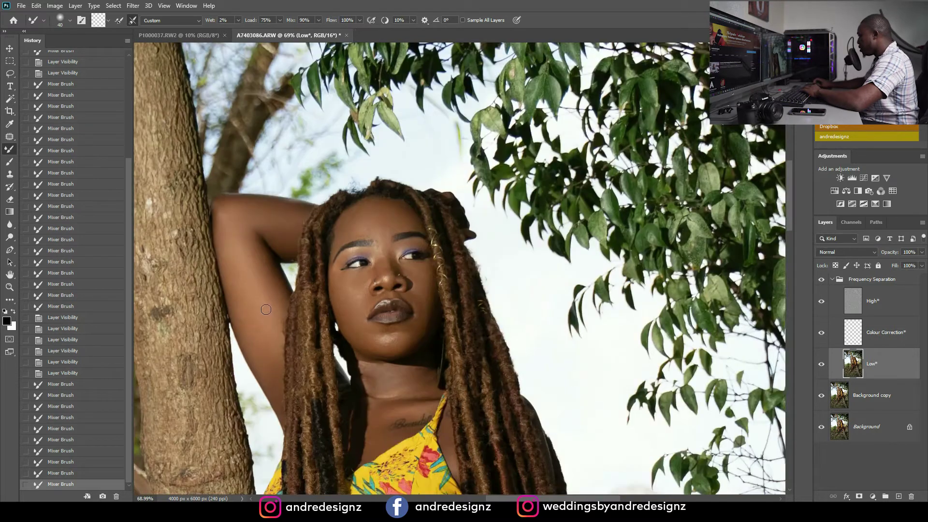
scroll(307, 351, up, 8)
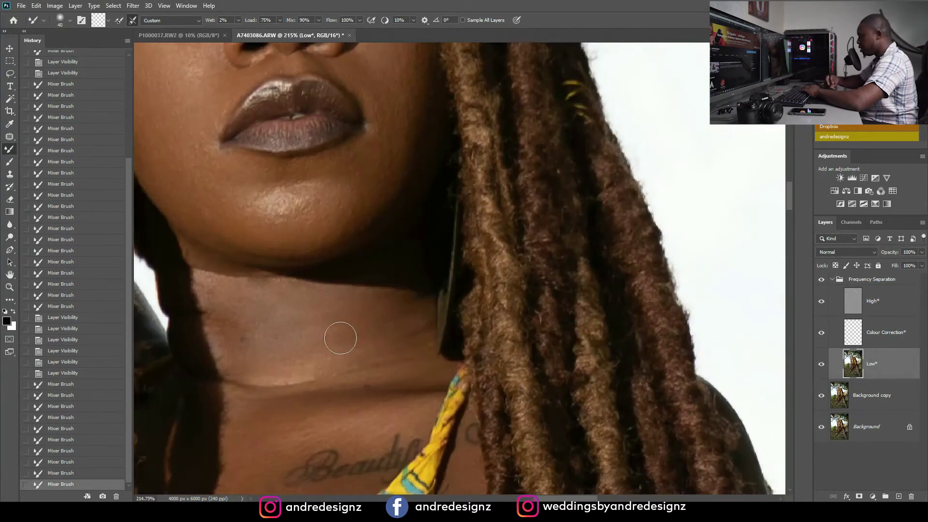
key(bracketright)
key(bracketright)
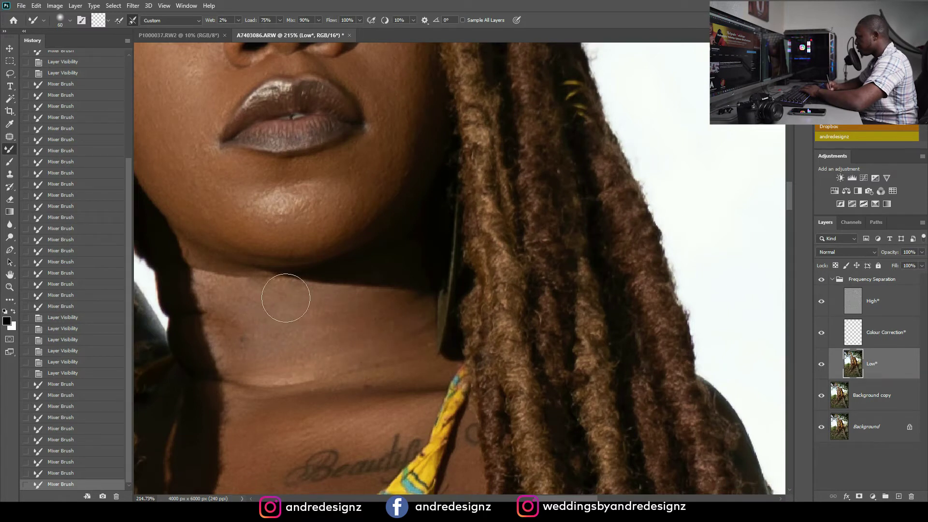
drag(303, 314, 244, 325)
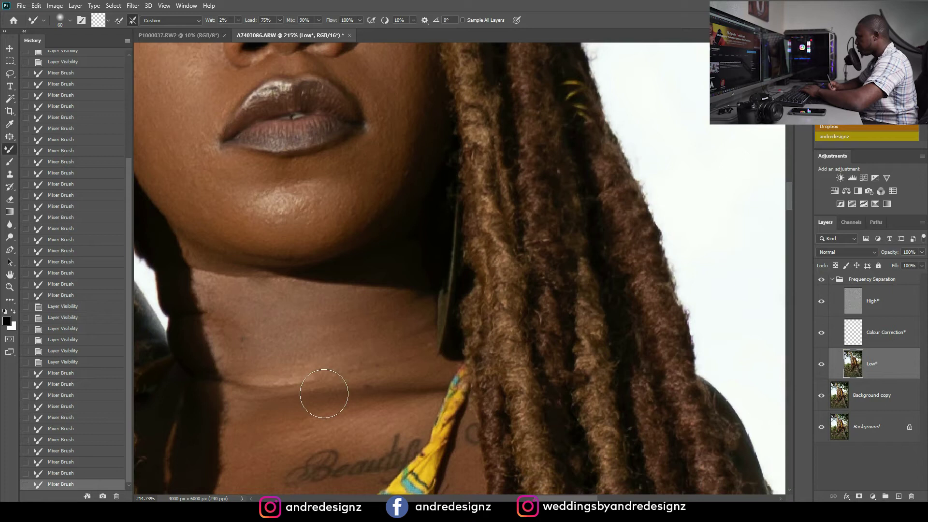
drag(387, 350, 358, 353)
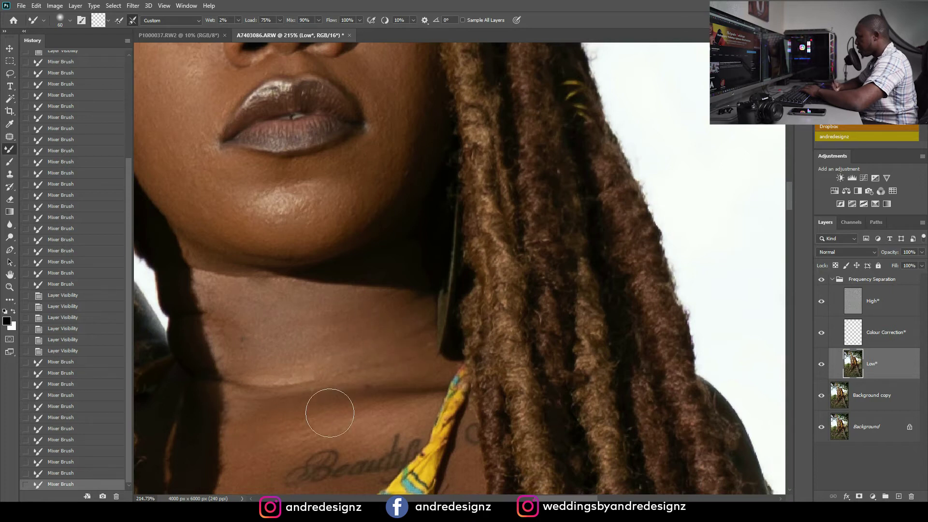
mouse_move(284, 433)
mouse_down()
mouse_move(250, 442)
mouse_move(268, 454)
mouse_up()
mouse_move(221, 301)
mouse_down()
mouse_move(246, 323)
mouse_move(299, 325)
mouse_move(330, 315)
mouse_move(377, 356)
mouse_up()
mouse_move(301, 376)
mouse_down()
mouse_move(294, 356)
mouse_move(378, 182)
mouse_up()
mouse_move(335, 278)
mouse_down()
mouse_move(341, 319)
mouse_move(339, 290)
mouse_move(341, 302)
mouse_up()
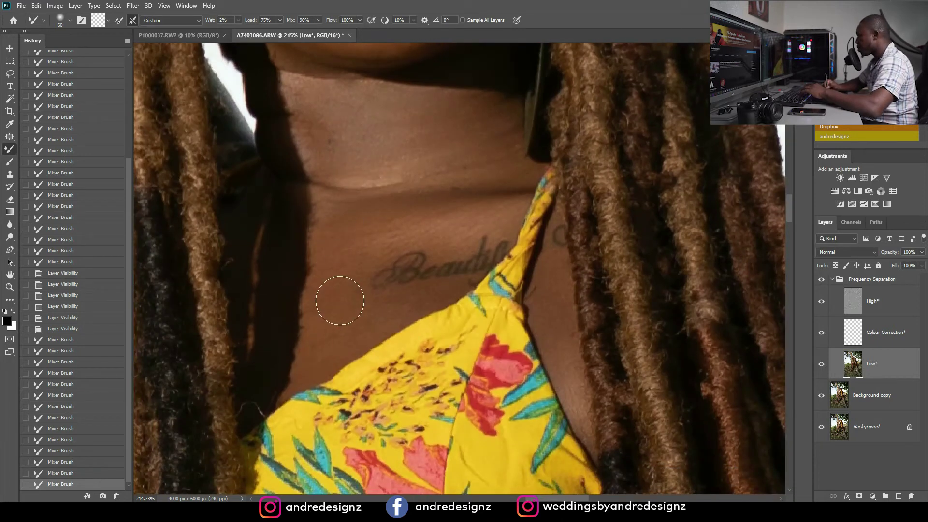
mouse_move(466, 218)
mouse_down()
mouse_move(462, 208)
mouse_move(406, 223)
mouse_move(369, 168)
mouse_move(379, 160)
mouse_move(368, 141)
mouse_up()
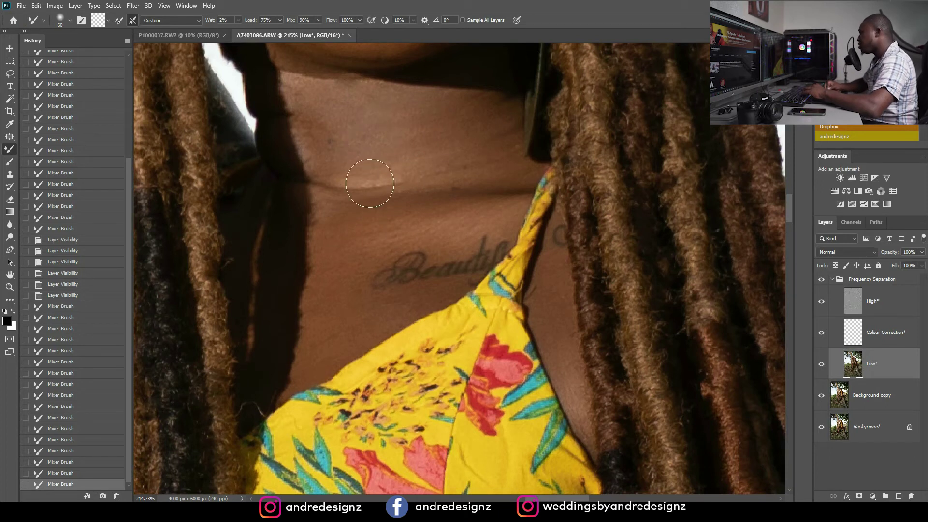
Select the High* layer and ready the Clone Stamp with a 35 px brush
click(855, 301)
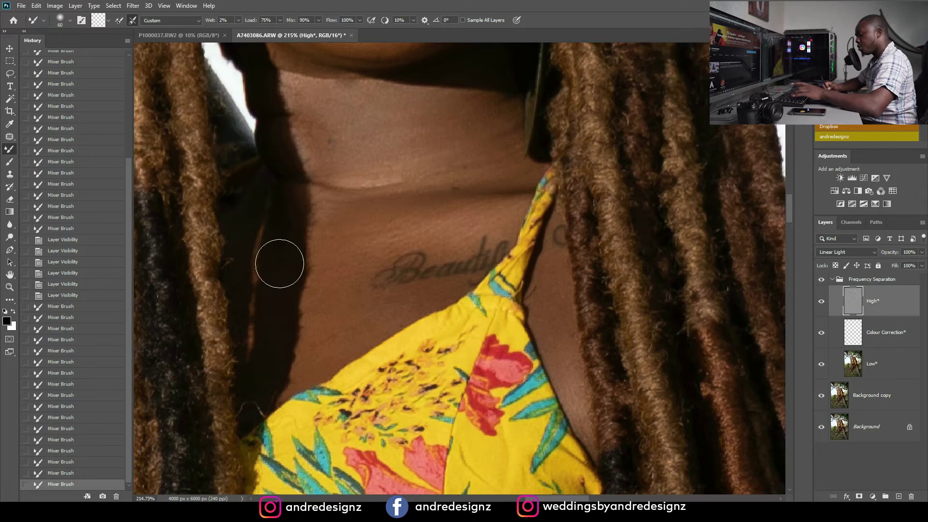
key(s)
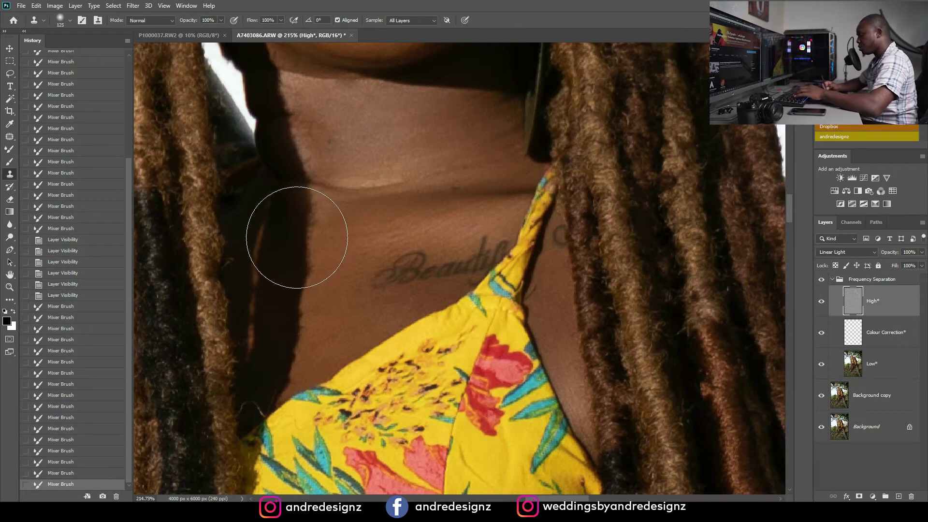
key(bracketleft)
key(bracketleft)
key(bracketleft)
key(bracketleft)
key(bracketleft)
key(bracketleft)
key(bracketleft)
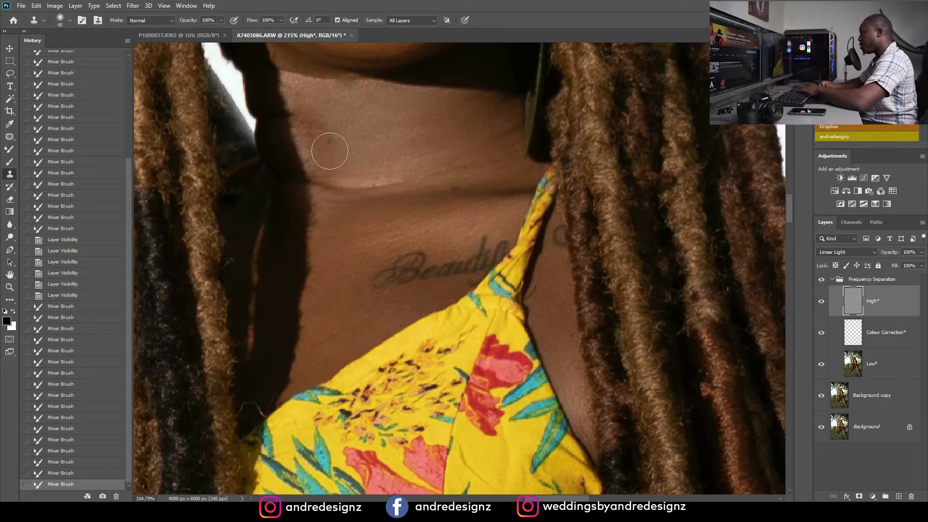
key(bracketleft)
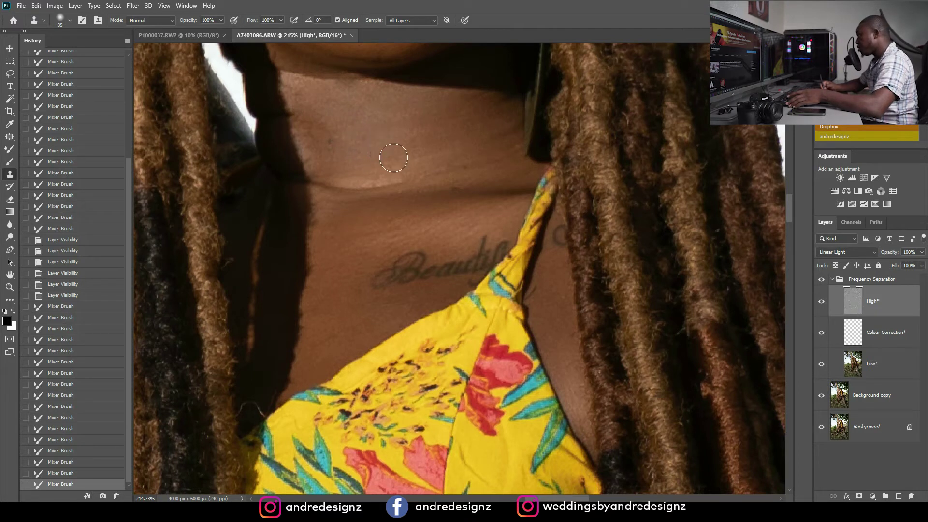
Try a clone stroke on the neck crease, undo it, and set the Clone Stamp to sample Current Layer only
drag(398, 170, 373, 180)
key(ctrl+z)
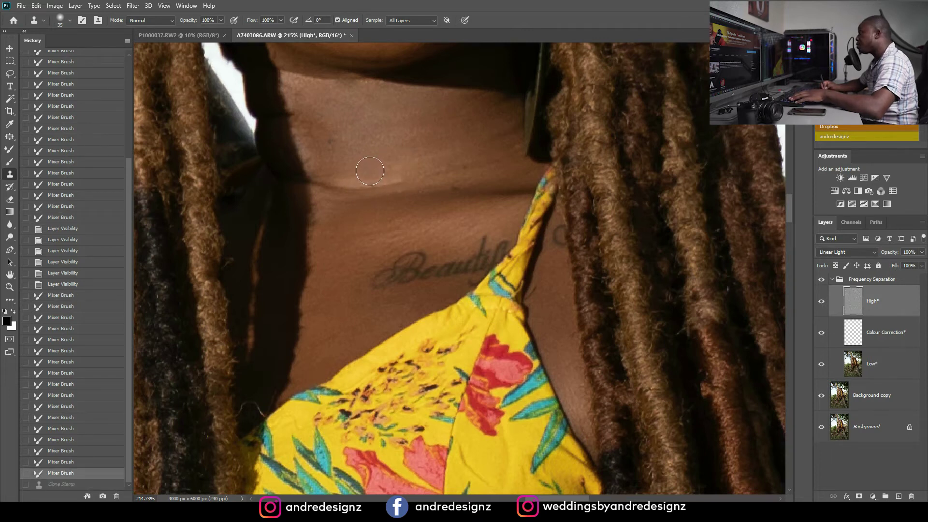
click(416, 21)
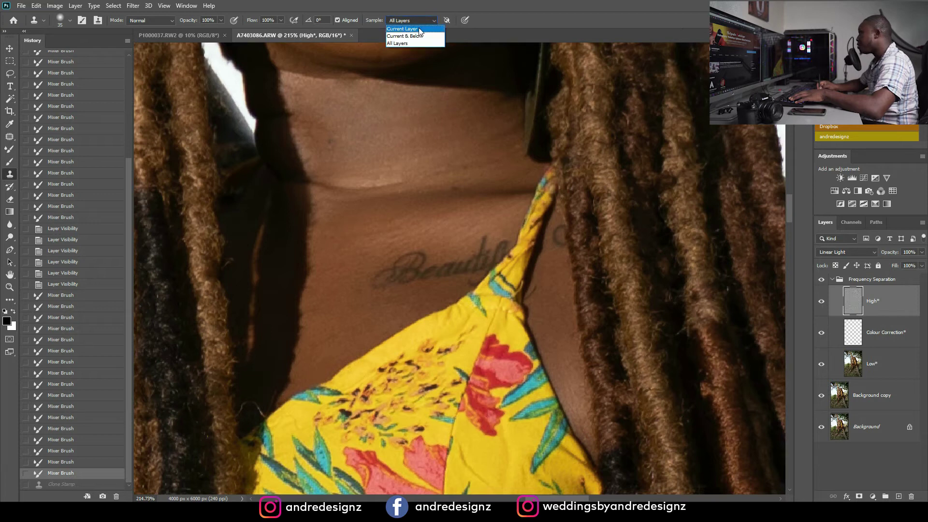
click(418, 29)
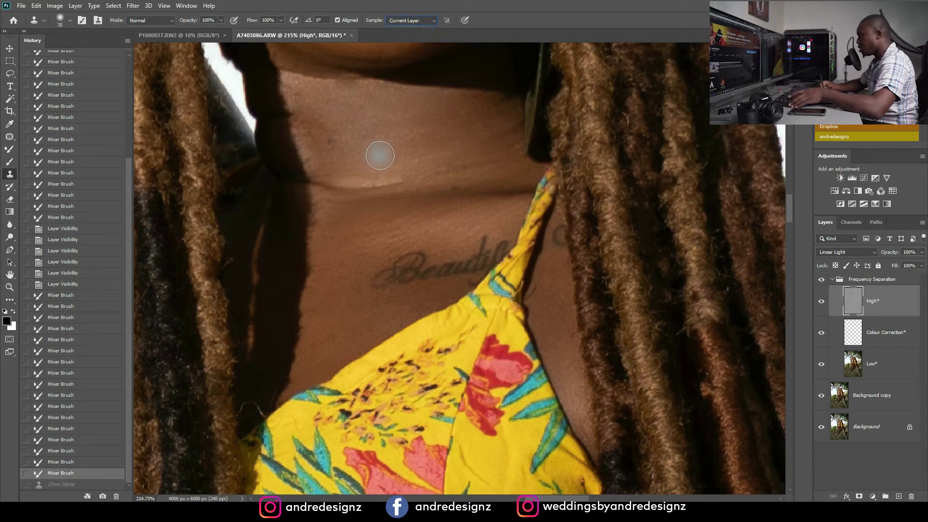
key(alt)
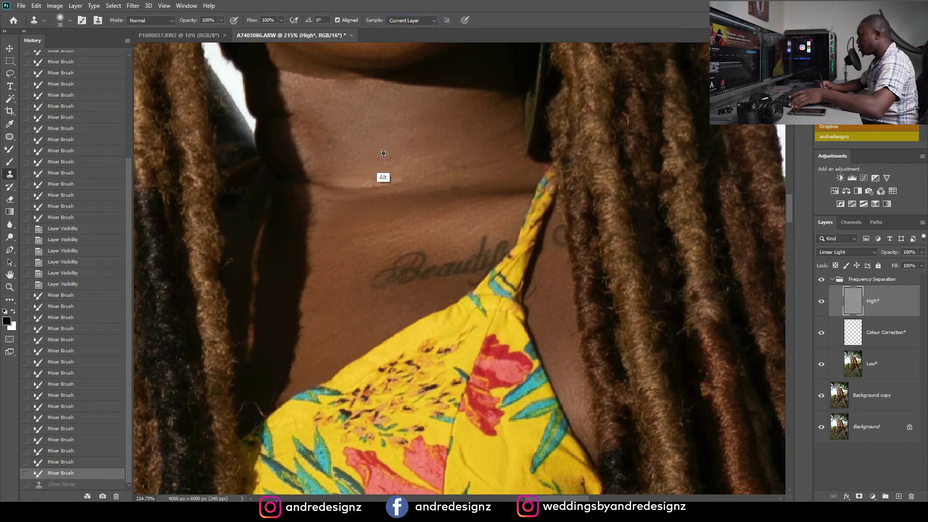
Clone clean skin texture over the neck above the crease on the High* layer, and compare with the Frequency Separation group hidden
mouse_move(406, 175)
mouse_down()
mouse_move(346, 179)
mouse_move(390, 174)
mouse_move(372, 177)
mouse_up()
alt+click(454, 140)
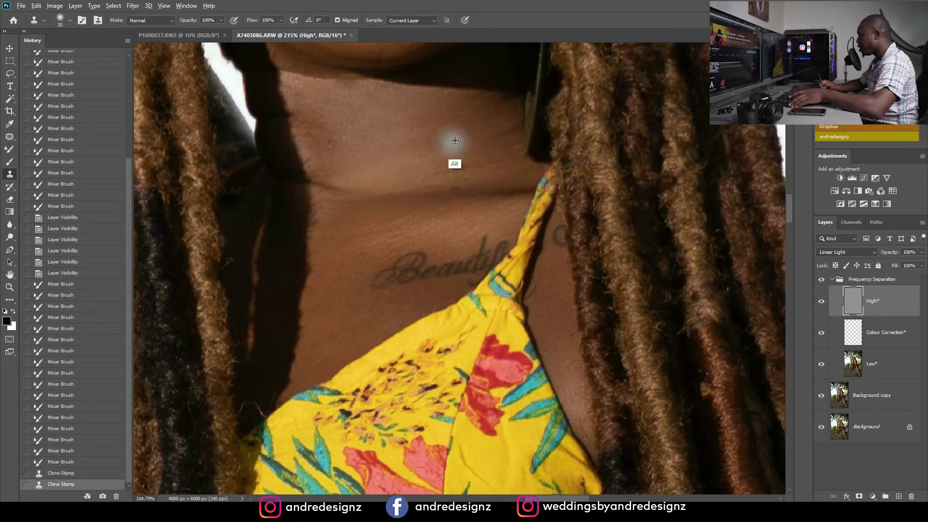
mouse_move(465, 163)
mouse_down()
mouse_move(416, 174)
mouse_move(419, 166)
mouse_up()
alt+click(363, 171)
mouse_move(351, 145)
mouse_down()
mouse_move(327, 143)
mouse_move(314, 119)
mouse_move(325, 171)
mouse_up()
alt+click(354, 138)
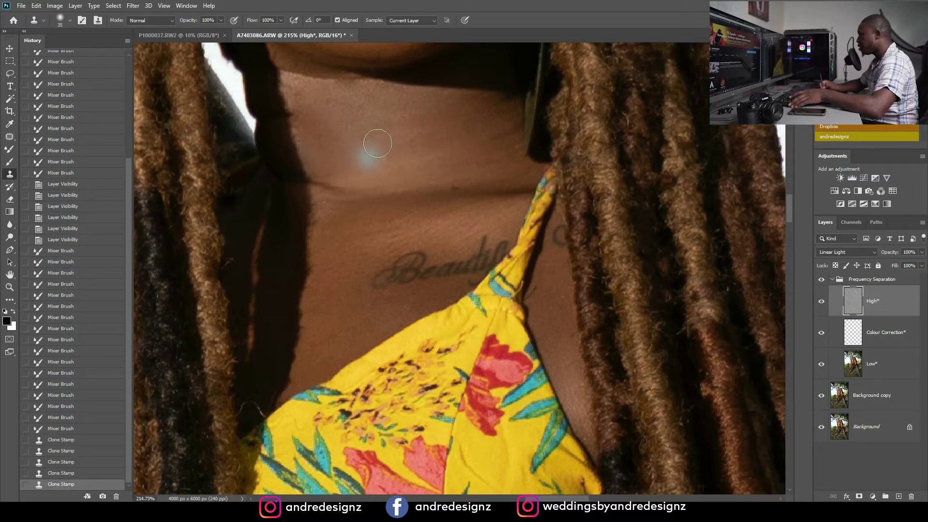
click(822, 280)
click(822, 281)
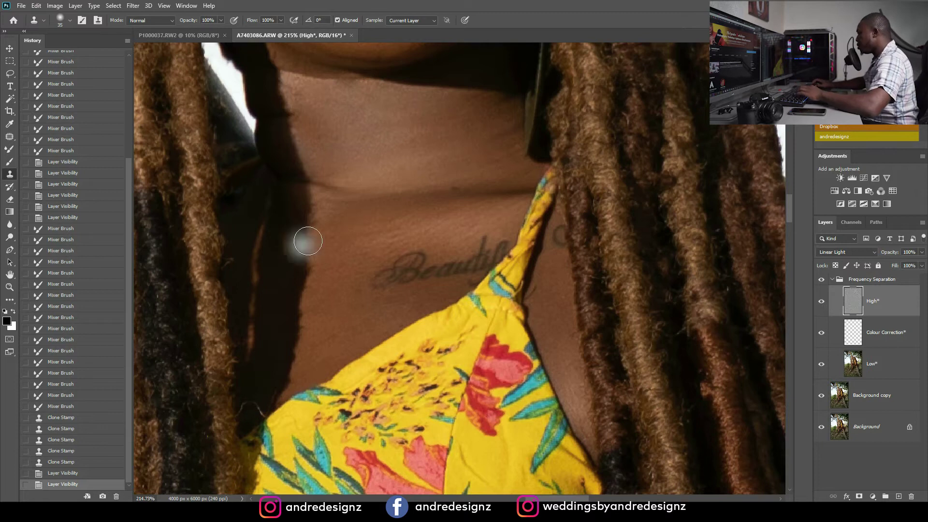
Patch the small skin blemishes on the upper chest just above and beside the tattoo on the High* layer
scroll(352, 290, up, 2)
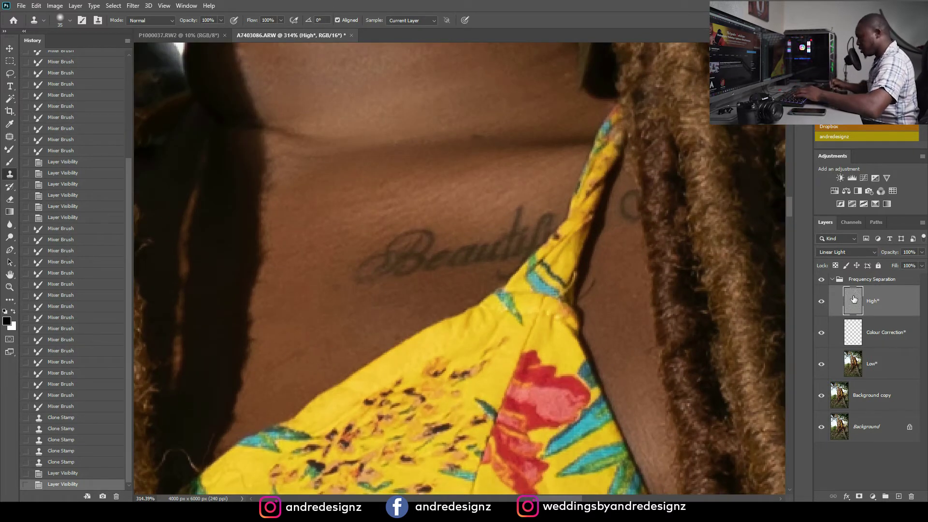
key(j)
mouse_move(341, 291)
mouse_down()
mouse_move(345, 305)
mouse_move(329, 323)
mouse_up()
key(ctrl+d)
drag(415, 201, 397, 179)
mouse_move(402, 200)
mouse_down()
mouse_move(367, 216)
mouse_move(410, 198)
mouse_move(386, 202)
mouse_up()
key(ctrl+d)
drag(382, 213, 364, 230)
key(ctrl+d)
Patch the remaining blemishes on the chest near the dress edge and along the shadow beside the hair
drag(324, 329, 310, 328)
mouse_move(300, 348)
mouse_down()
mouse_move(322, 310)
mouse_move(303, 310)
mouse_up()
key(ctrl+d)
drag(301, 311, 306, 333)
key(ctrl+d)
mouse_move(317, 229)
mouse_down()
mouse_move(288, 266)
mouse_move(327, 260)
mouse_up()
drag(312, 268, 323, 294)
key(ctrl+d)
mouse_move(343, 233)
mouse_down()
mouse_move(343, 241)
mouse_move(369, 216)
mouse_up()
key(ctrl+d)
Patch the spot on the neck crease and the uneven texture on the side of the neck near the dress strap
drag(497, 140, 492, 127)
drag(486, 134, 518, 133)
key(ctrl+d)
mouse_move(583, 100)
mouse_down()
mouse_move(597, 113)
mouse_move(576, 82)
mouse_up()
mouse_move(580, 112)
mouse_down()
mouse_move(575, 70)
mouse_move(561, 77)
mouse_up()
drag(566, 80, 545, 97)
click(541, 92)
mouse_move(543, 53)
mouse_down()
mouse_move(513, 83)
mouse_move(555, 67)
mouse_up()
drag(537, 72, 500, 103)
click(494, 109)
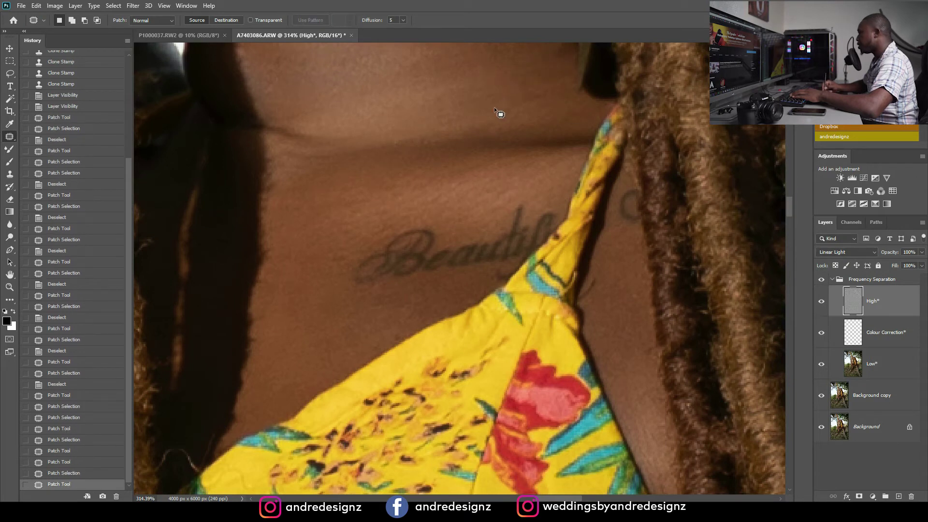
Blend the skin tones along the lowered arm above the bracelet on the Low* layer with the Mixer Brush at 60 px
scroll(445, 123, down, 3)
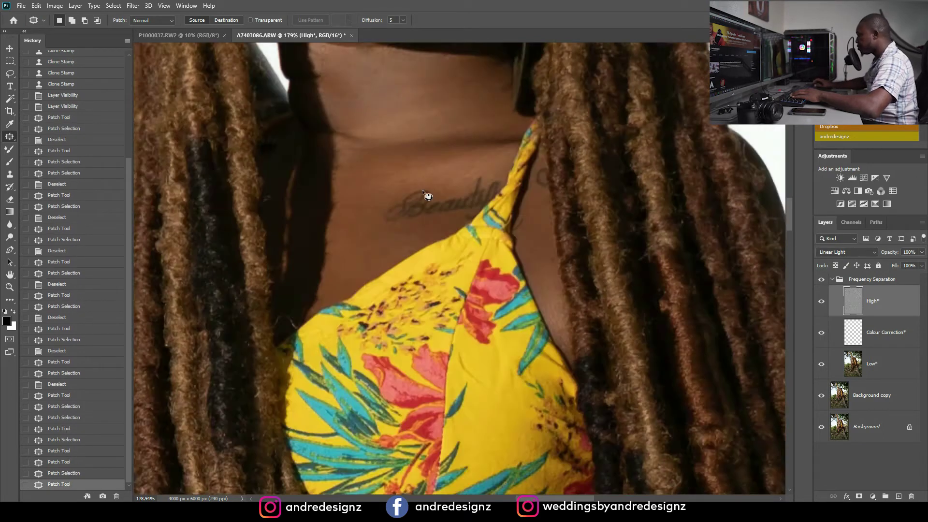
scroll(422, 191, down, 8)
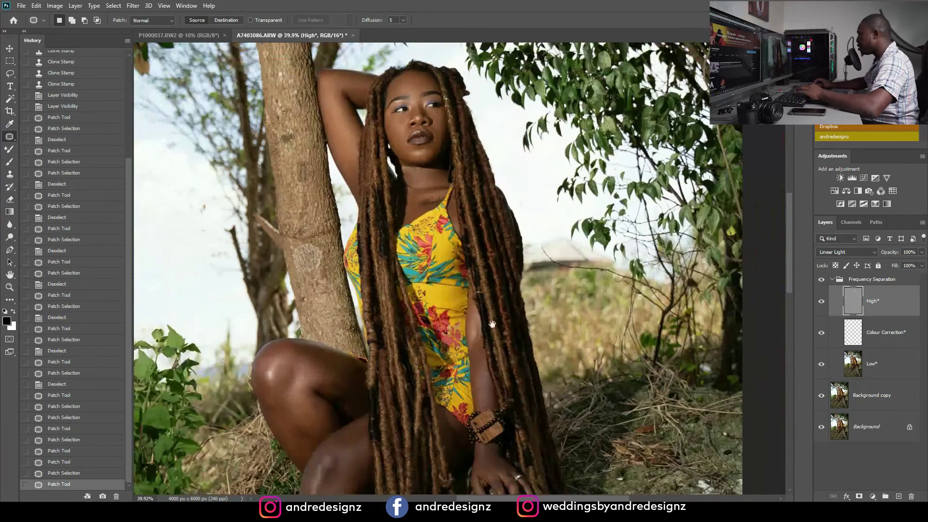
drag(491, 325, 372, 127)
scroll(372, 127, up, 7)
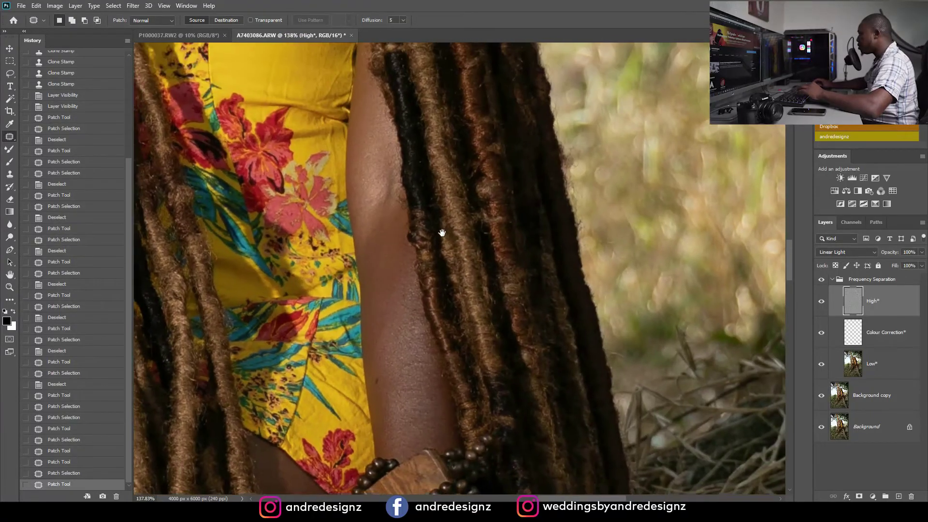
scroll(442, 233, down, 1)
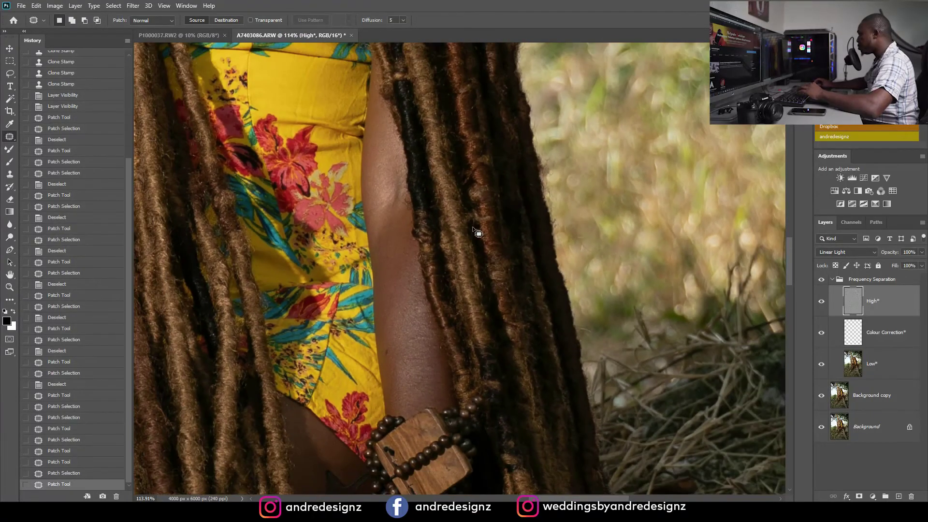
click(883, 367)
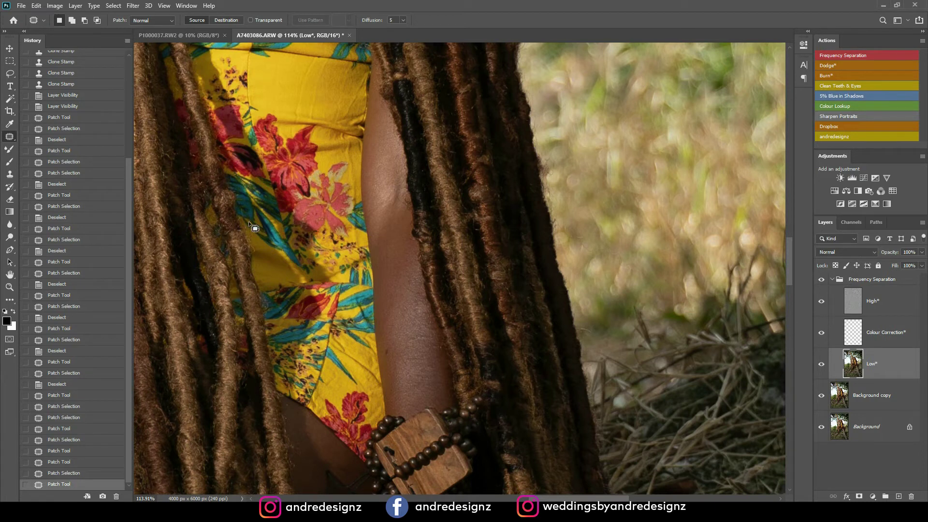
click(9, 151)
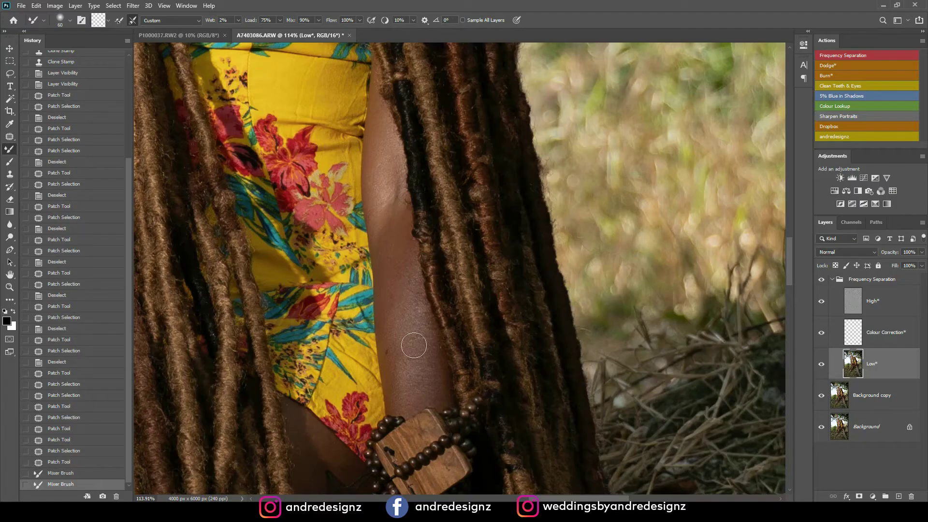
drag(412, 313, 385, 272)
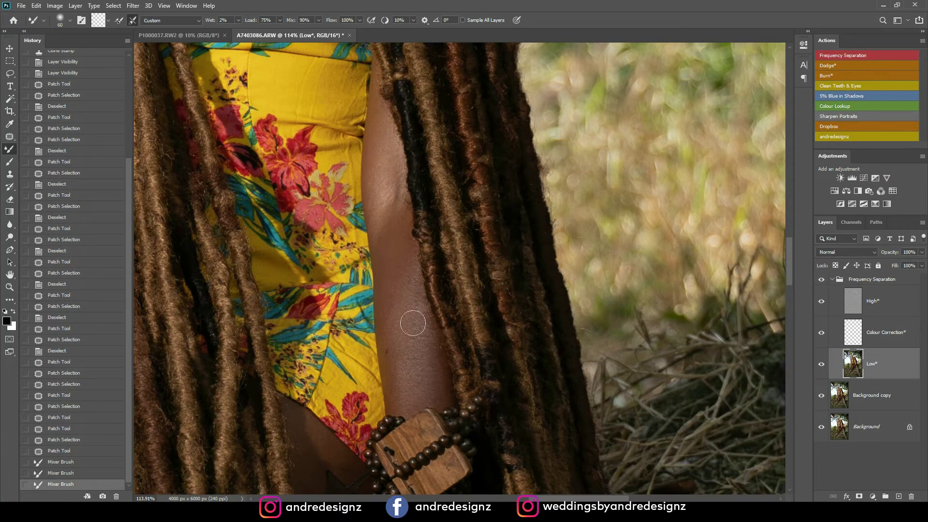
drag(407, 334, 415, 401)
drag(412, 358, 411, 301)
drag(413, 263, 406, 364)
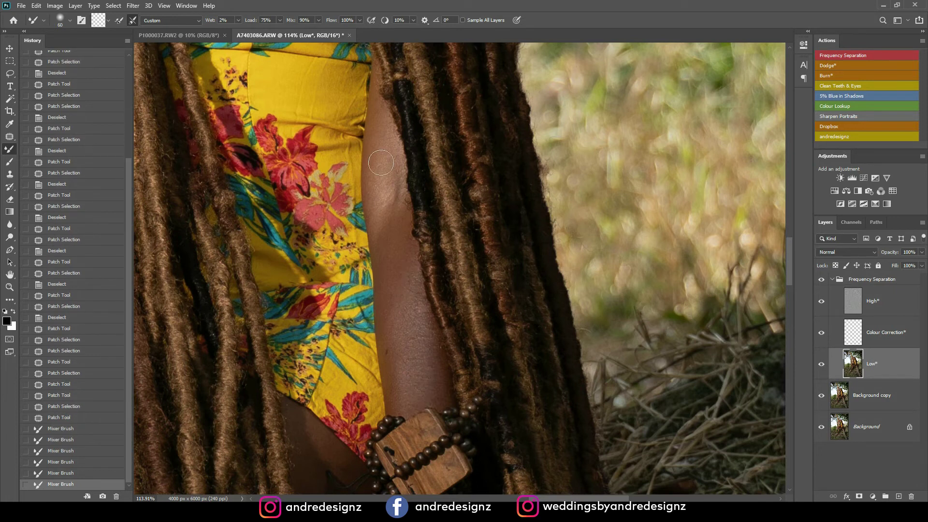
drag(387, 202, 391, 221)
Enlarge the Mixer Brush to 100 px and smooth the tones on the underside and side of the raised thigh
scroll(391, 221, down, 5)
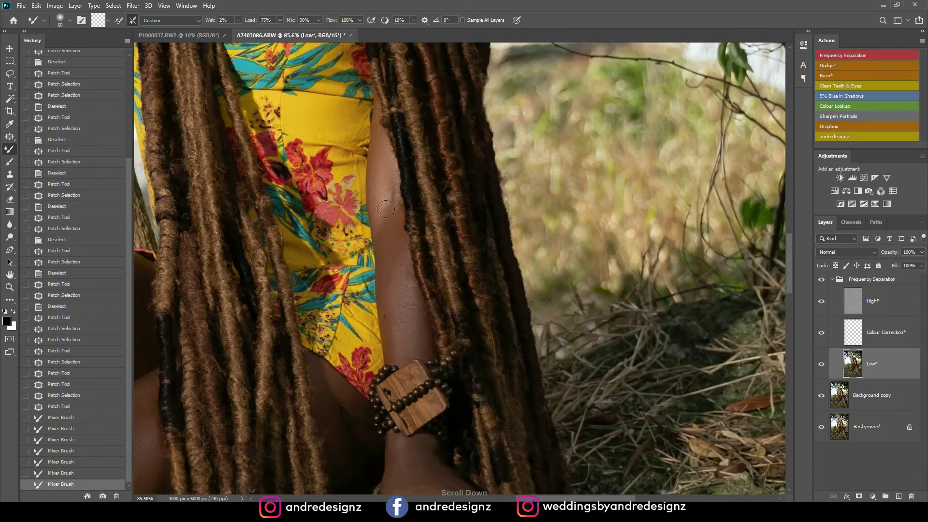
scroll(208, 275, up, 3)
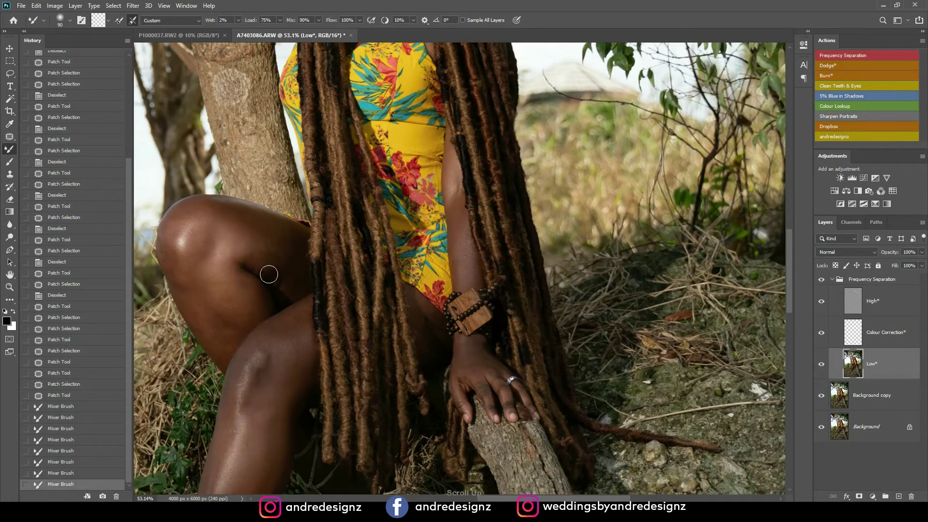
key(bracketright)
drag(282, 283, 304, 282)
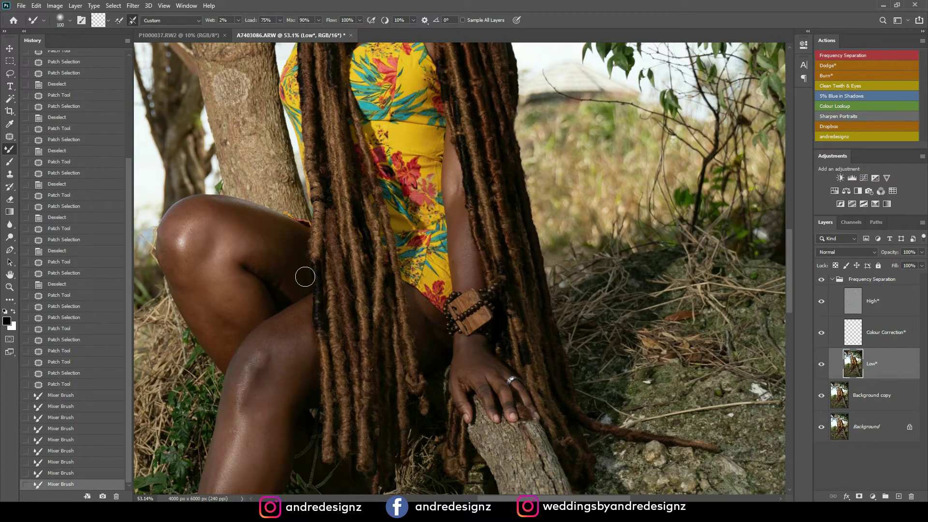
drag(250, 240, 266, 237)
mouse_move(265, 237)
mouse_down()
mouse_move(283, 235)
mouse_move(245, 241)
mouse_up()
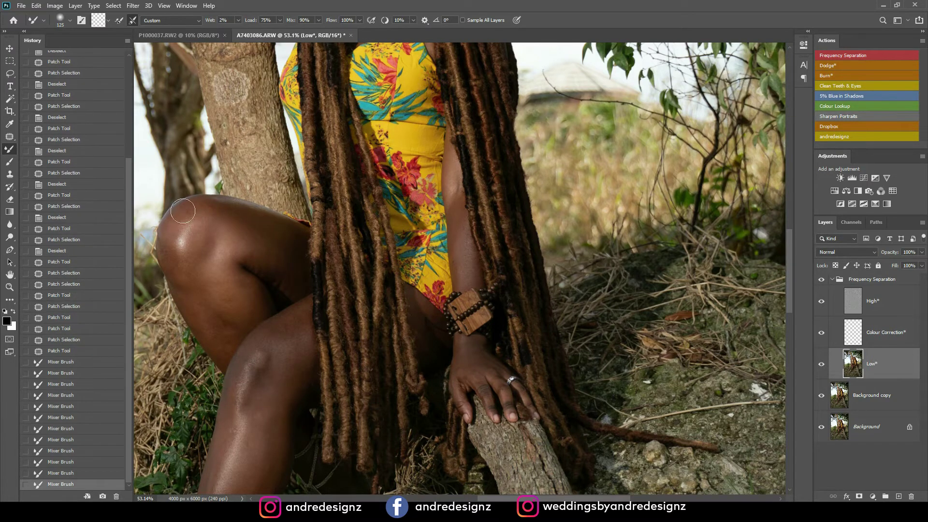
Even out the skin tones on the raised knee and its lower leg with the Mixer Brush at 125 px
drag(176, 266, 192, 280)
drag(192, 279, 209, 292)
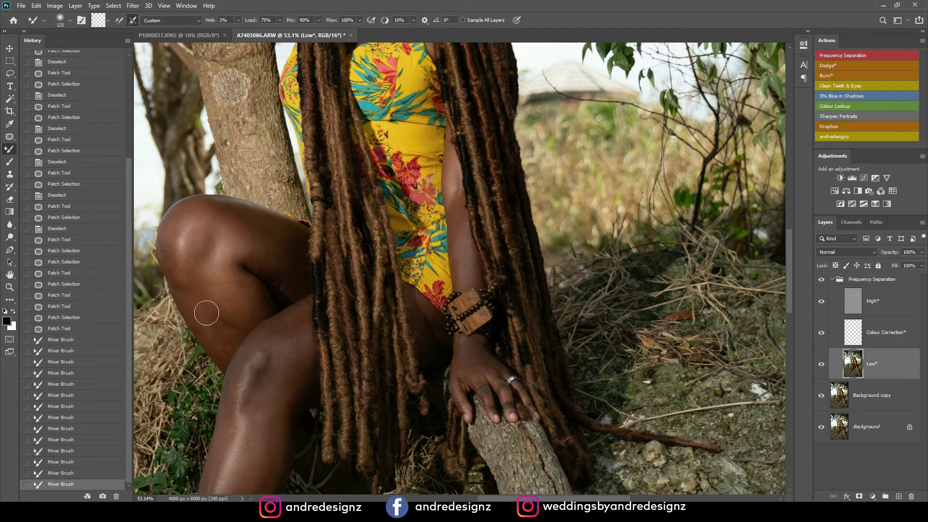
drag(211, 333, 220, 317)
drag(240, 285, 219, 258)
mouse_move(240, 319)
mouse_down()
mouse_move(202, 248)
mouse_move(209, 271)
mouse_up()
mouse_move(208, 271)
mouse_down()
mouse_move(204, 223)
mouse_move(196, 224)
mouse_move(182, 273)
mouse_move(202, 213)
mouse_move(249, 241)
mouse_up()
mouse_move(251, 244)
mouse_down()
mouse_move(238, 269)
mouse_move(293, 334)
mouse_move(279, 376)
mouse_up()
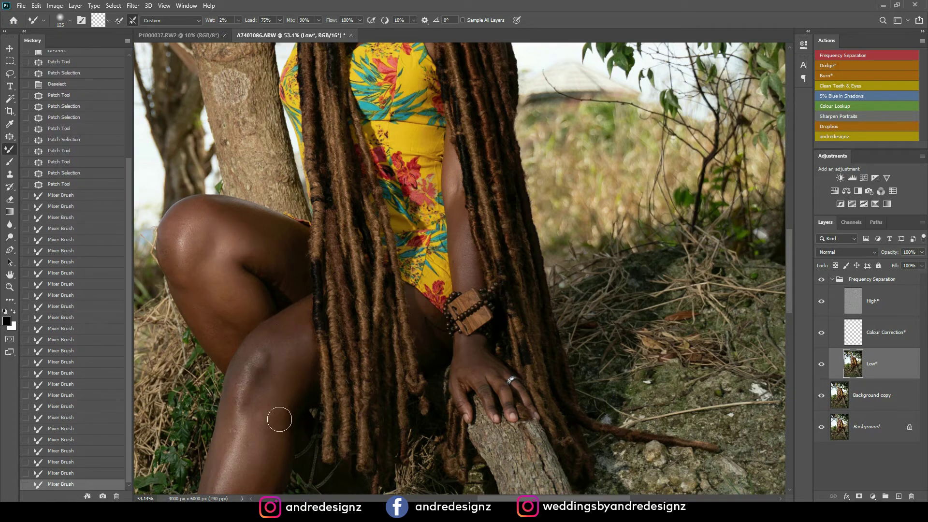
Smooth the highlights and shadows on the front leg from the knee down to the ankle with the 125 px Mixer Brush
drag(257, 462, 252, 483)
drag(301, 336, 350, 219)
drag(270, 368, 268, 355)
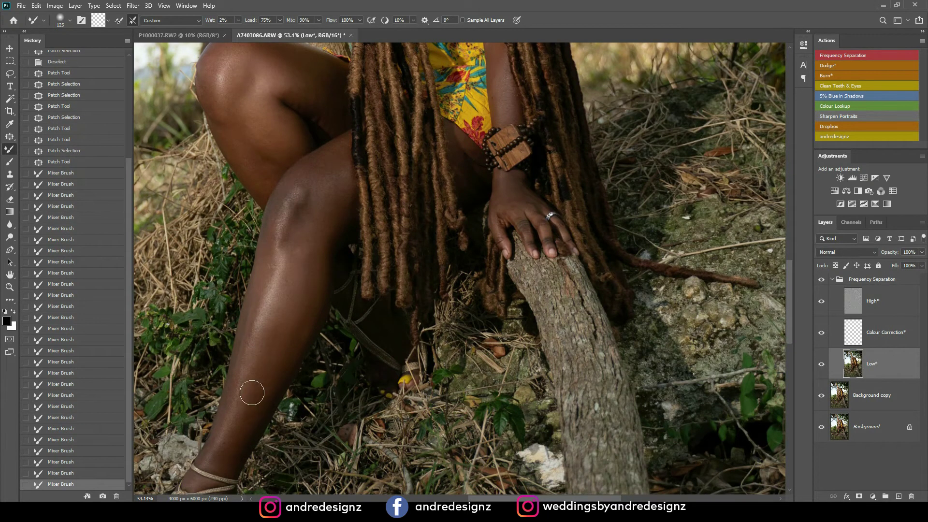
drag(233, 401, 241, 402)
drag(285, 256, 270, 293)
drag(277, 234, 280, 209)
drag(340, 149, 309, 246)
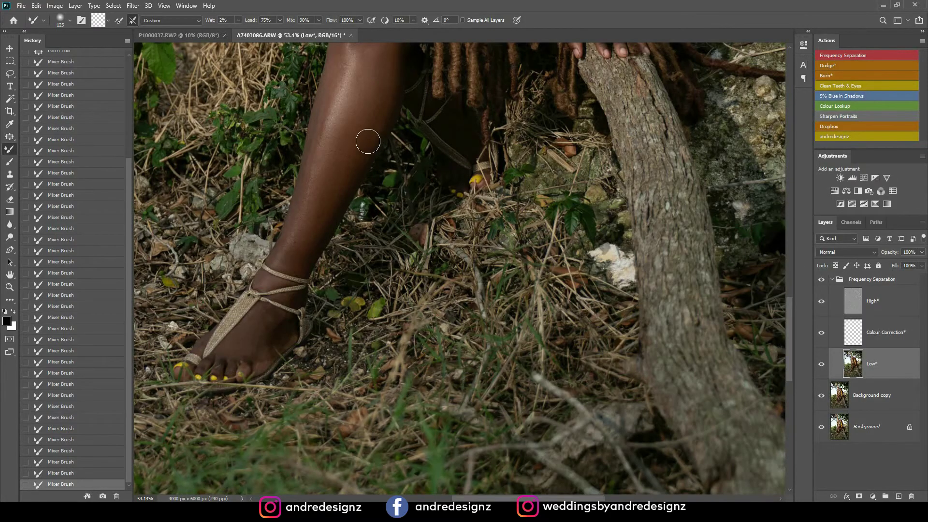
Collapse the Frequency Separation group and compare the retouched portrait with the original Background layer shown alone
scroll(367, 142, up, 5)
scroll(472, 253, up, 3)
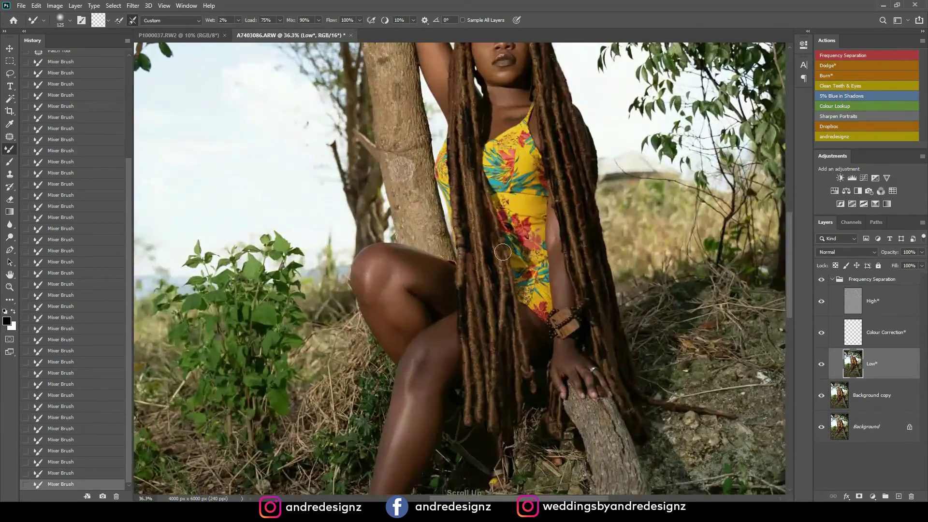
scroll(513, 90, up, 10)
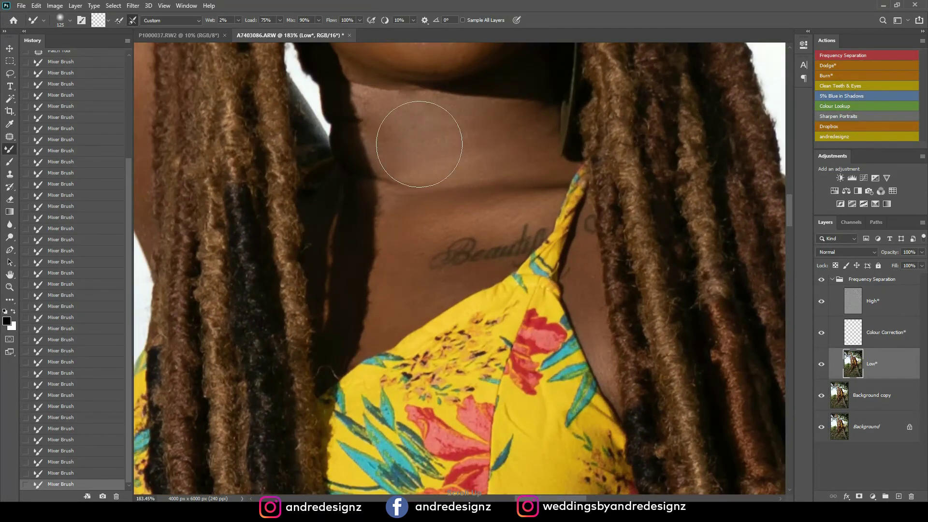
scroll(415, 133, down, 10)
scroll(503, 125, up, 2)
scroll(515, 138, down, 4)
scroll(551, 203, up, 2)
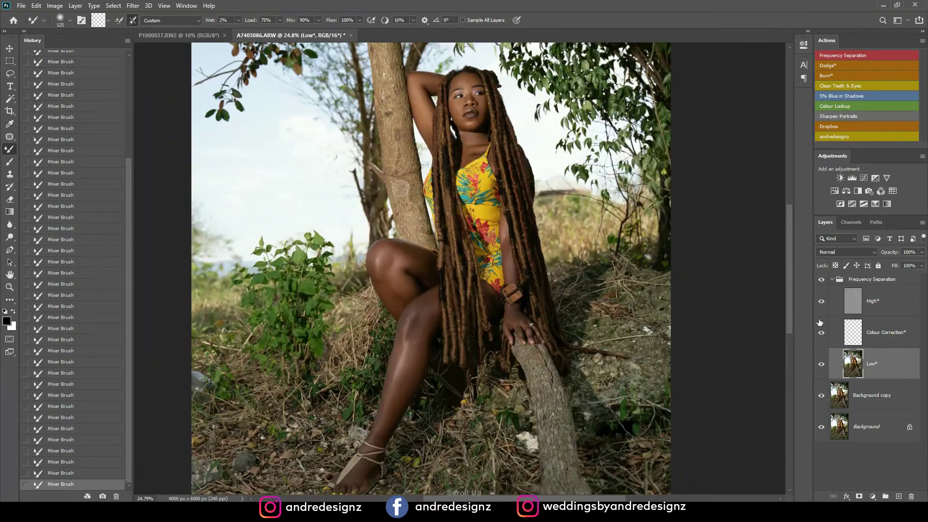
click(830, 280)
click(831, 280)
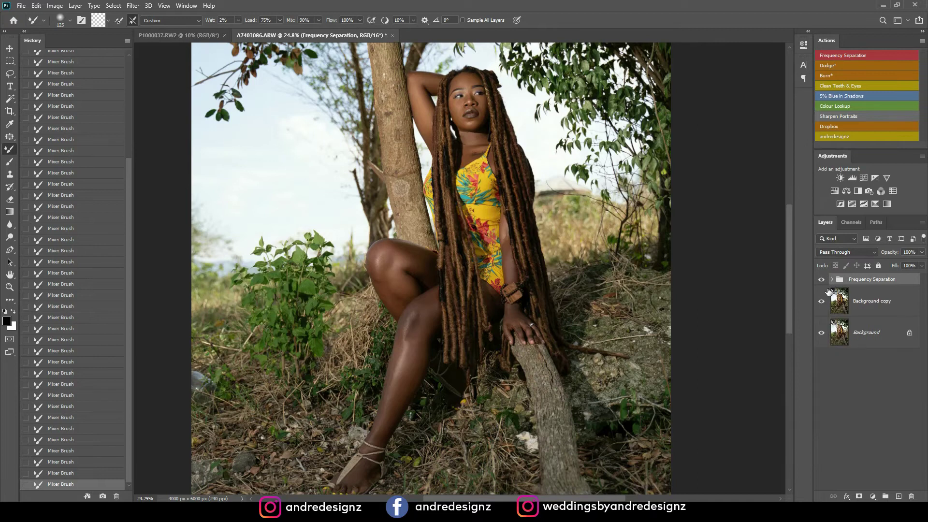
key(alt)
alt+click(822, 333)
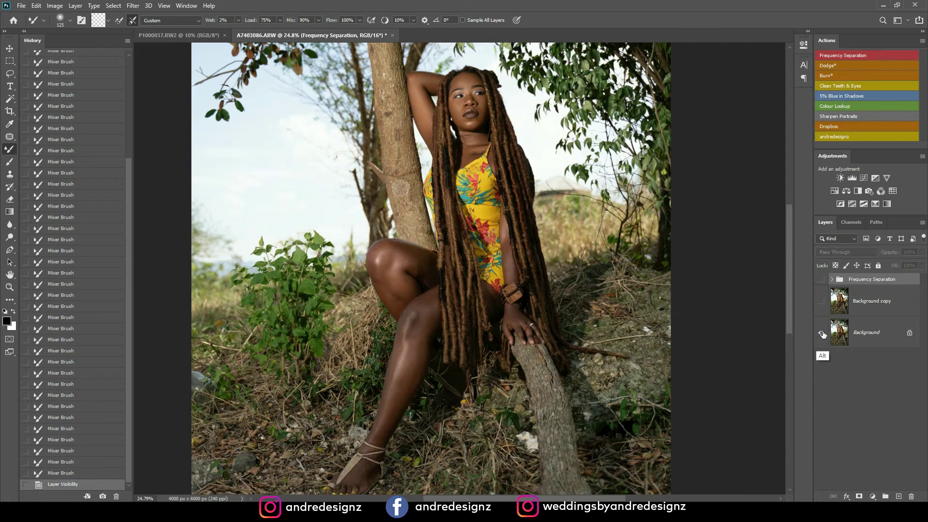
alt+click(822, 333)
alt+click(823, 334)
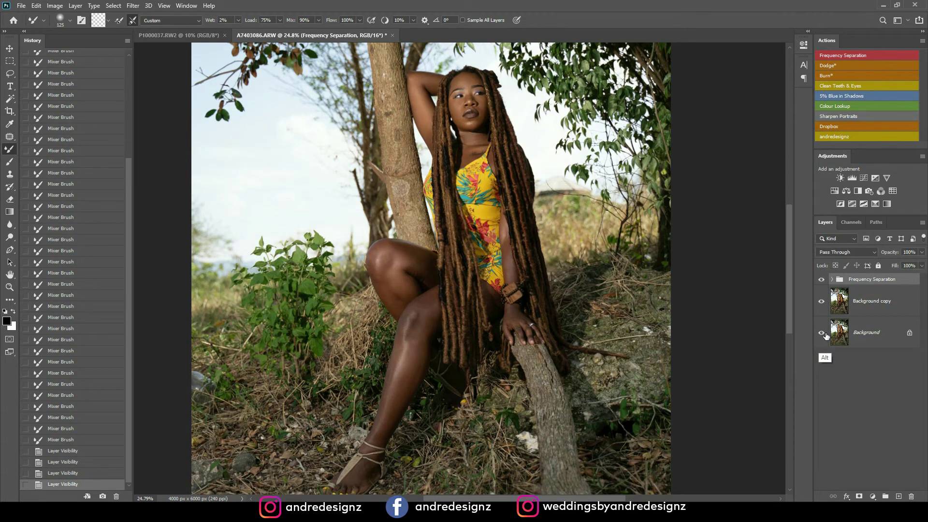
alt+click(823, 334)
Stamp all visible layers into a new layer and duplicate it
key(ctrl+shift+alt+e)
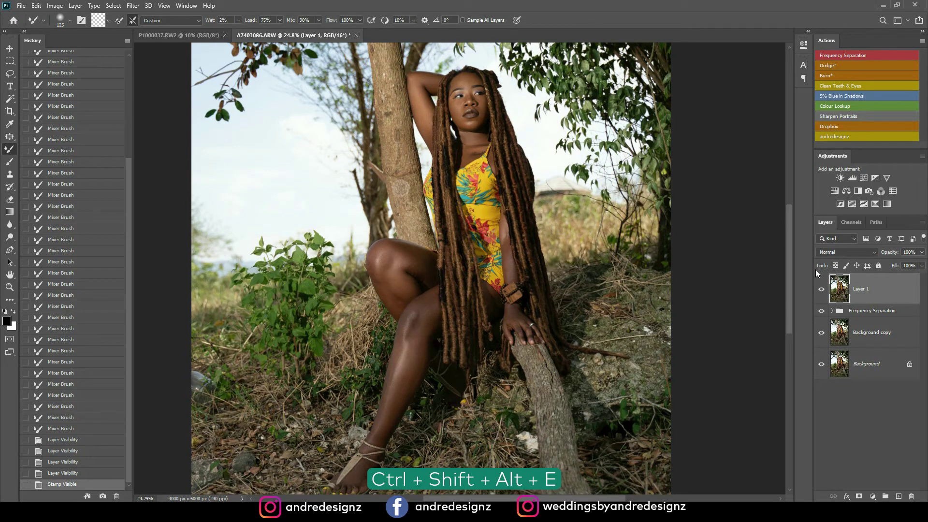
key(ctrl+j)
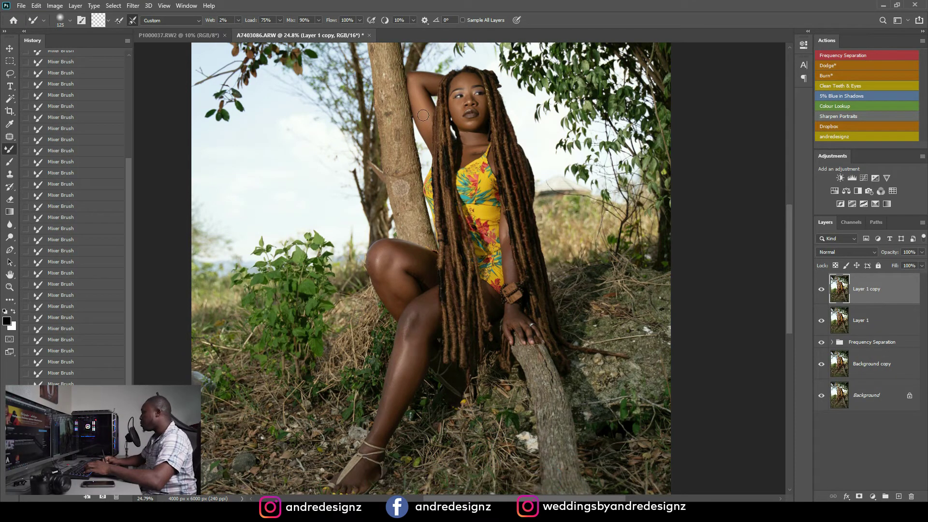
Open the duplicated layer in the Camera Raw Filter and apply the Auto tone adjustment
click(133, 6)
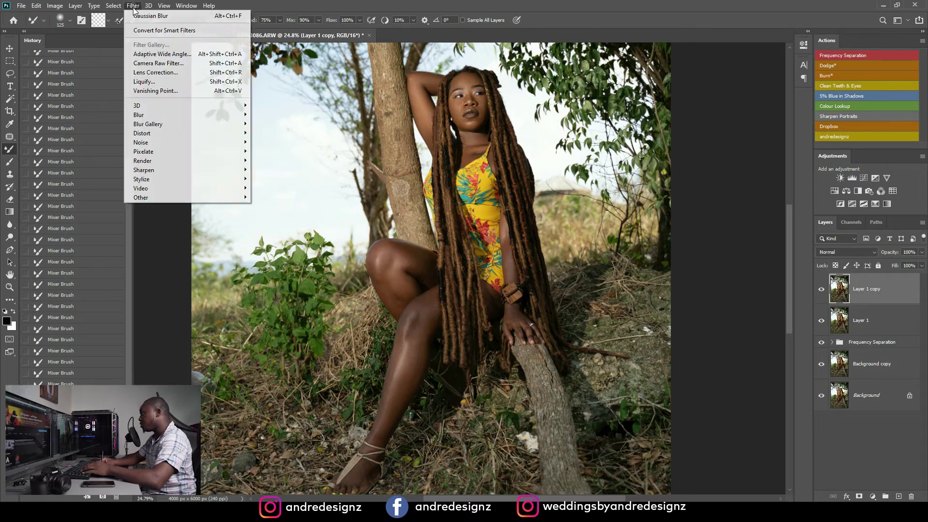
click(163, 65)
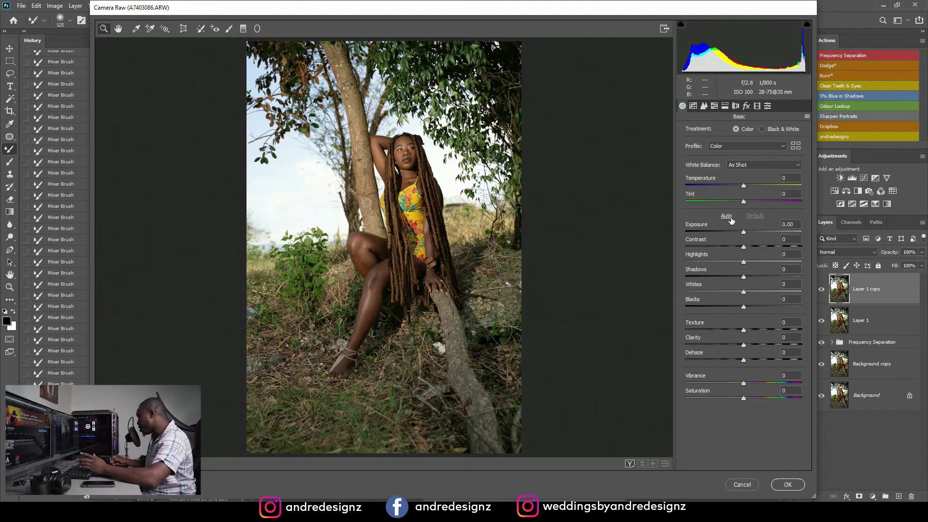
click(726, 216)
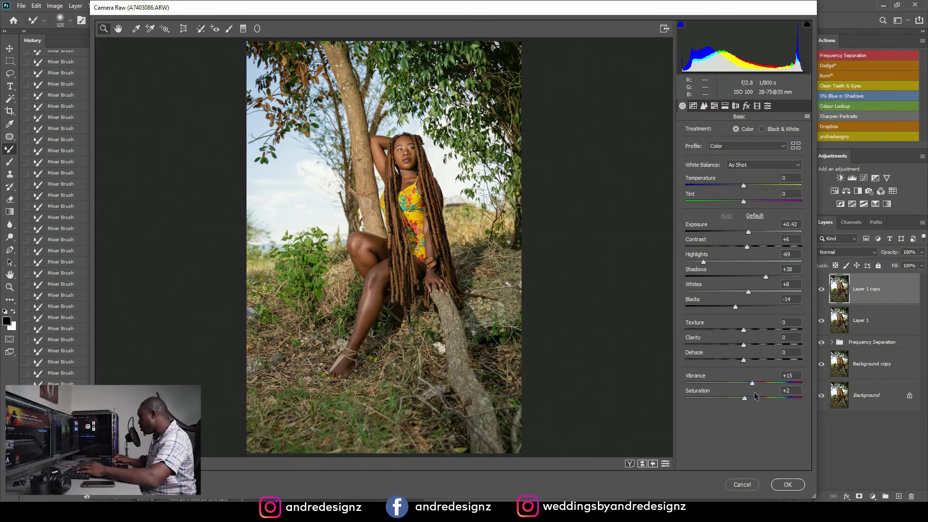
Set the Blue Primary hue to -6 in the Camera Raw calibration and show the before and after views side by side
click(757, 107)
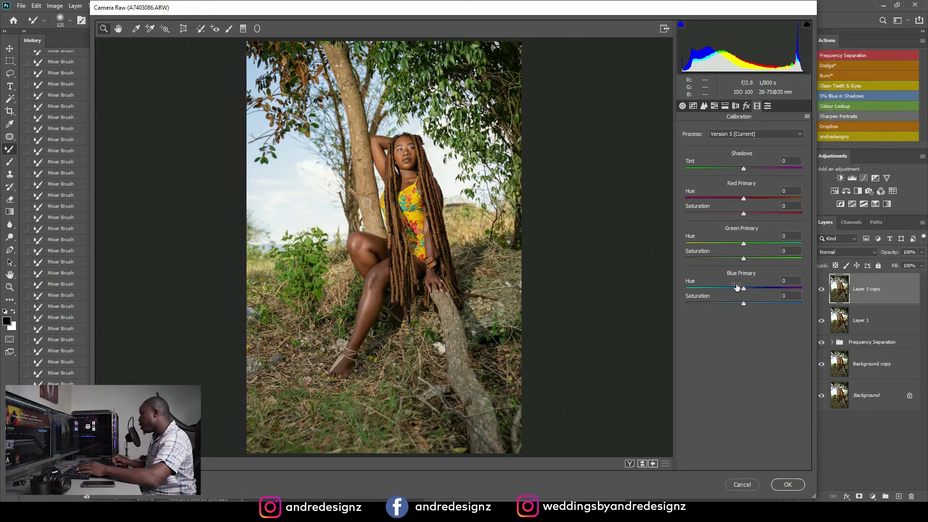
mouse_move(743, 290)
mouse_down()
mouse_move(732, 290)
mouse_move(778, 289)
mouse_move(741, 297)
mouse_up()
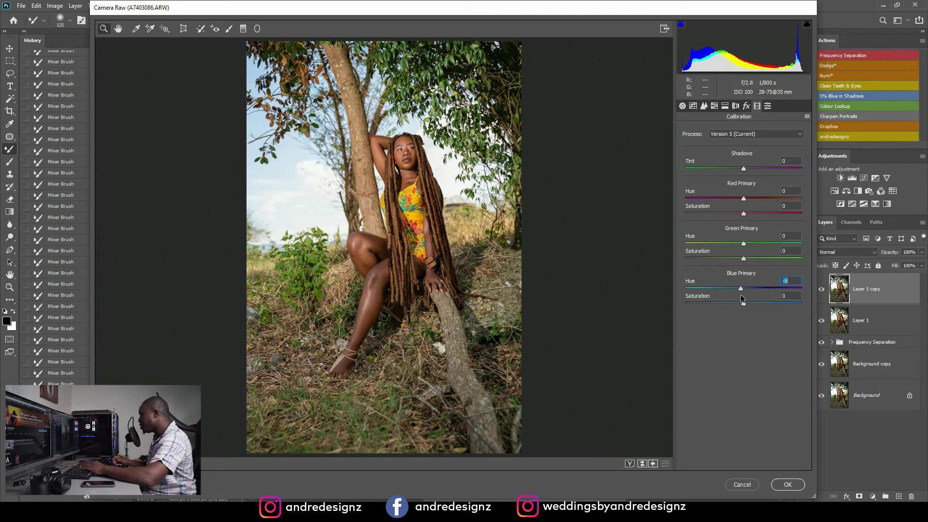
click(631, 465)
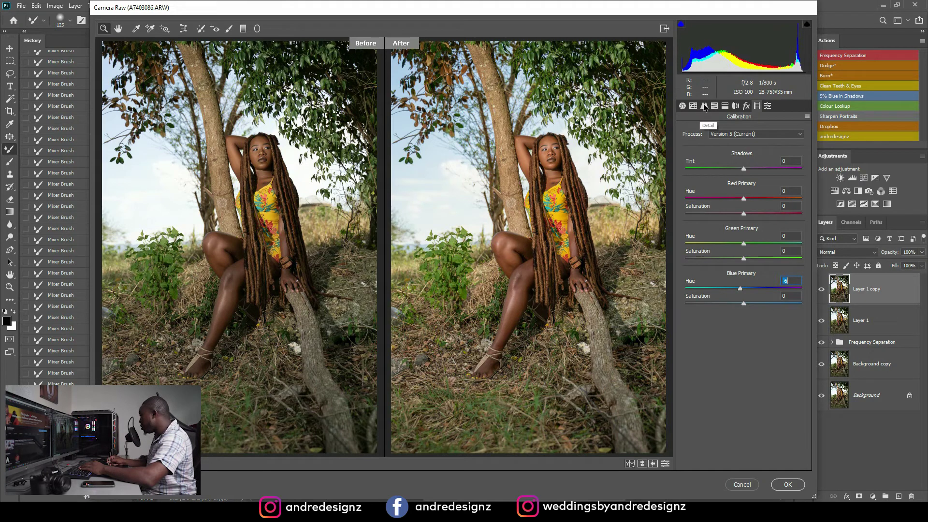
Raise Dehaze to +75 and Shadows to +56 in the basic Camera Raw adjustments
click(682, 106)
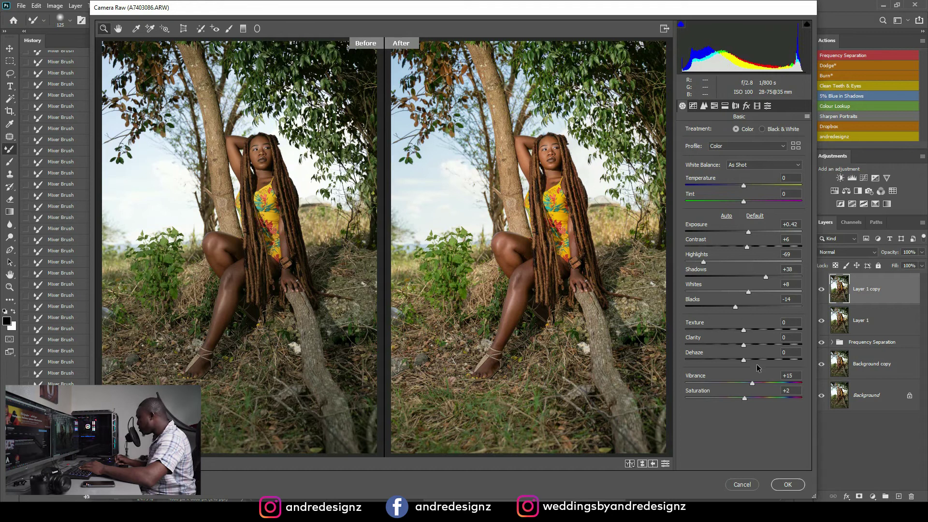
drag(743, 361, 786, 360)
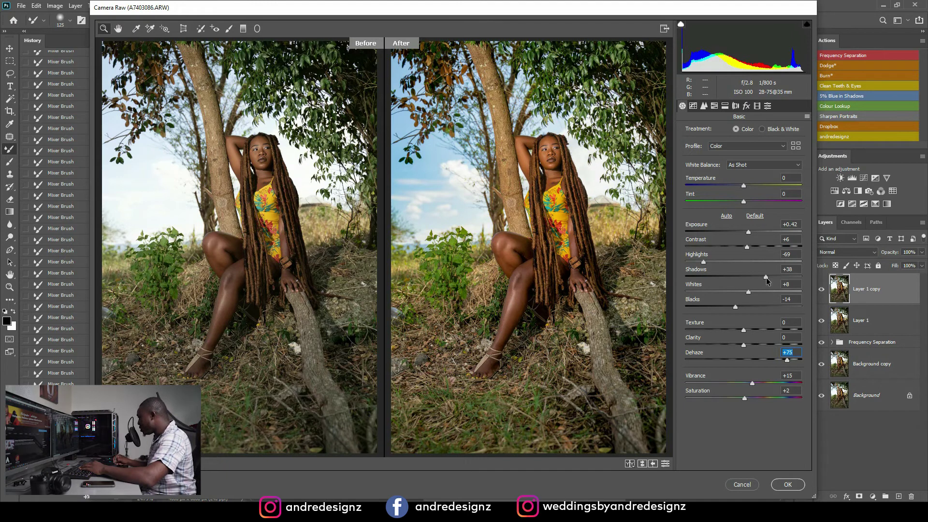
drag(767, 277, 776, 278)
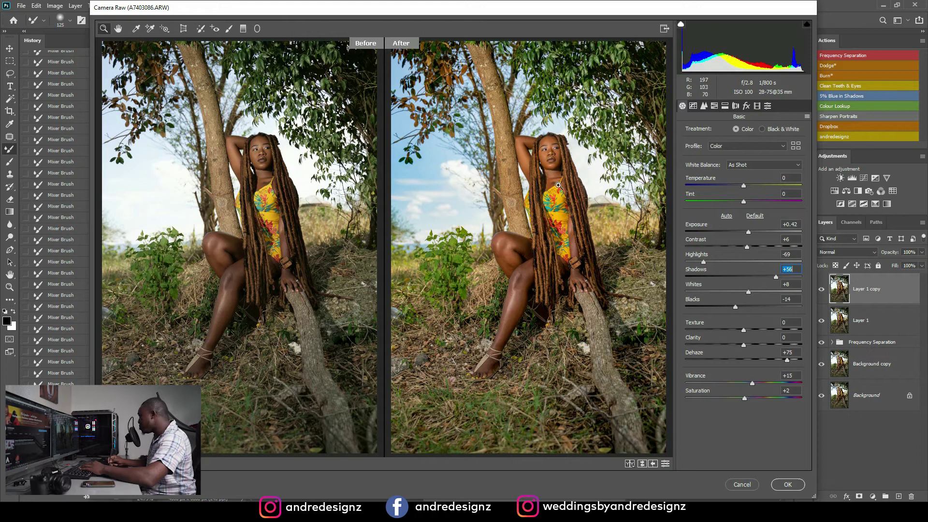
Set the HSL hue of Oranges to +8 and Yellows to -18, leaving Blues at 0
click(714, 106)
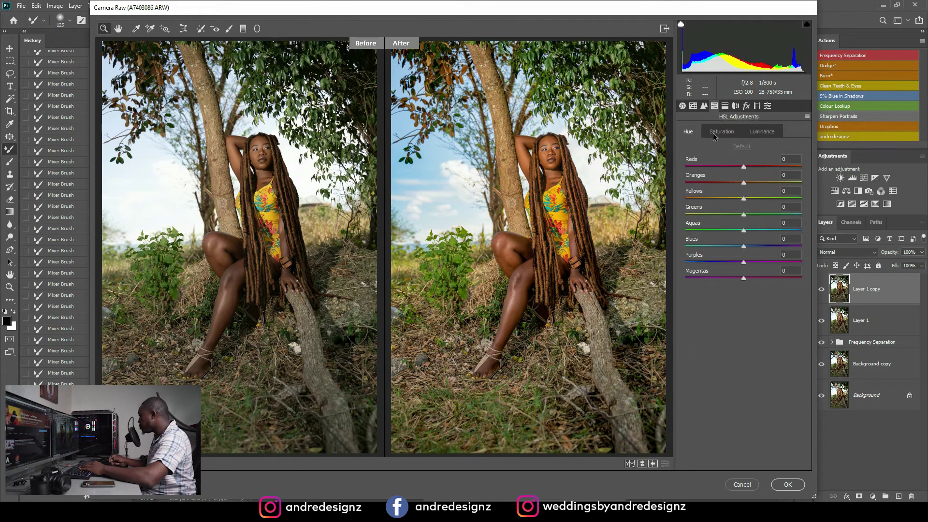
drag(744, 183, 751, 185)
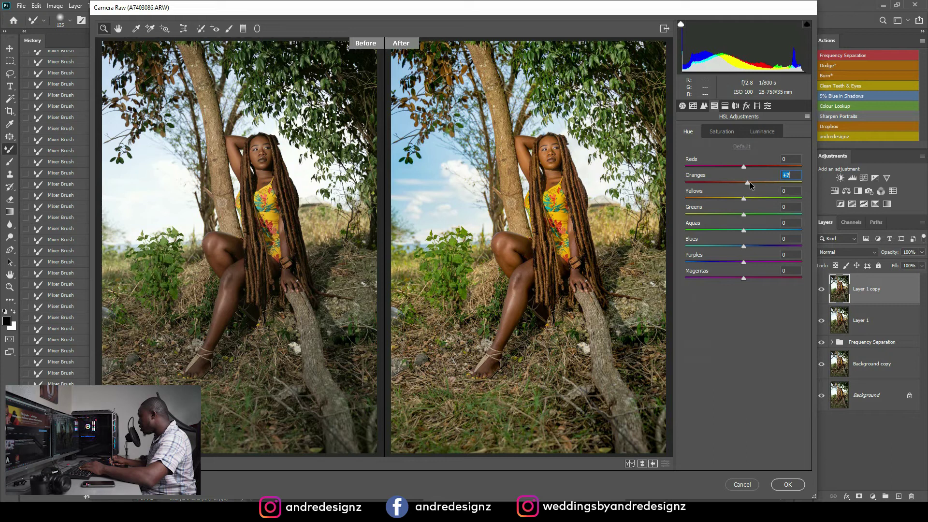
drag(752, 186, 728, 201)
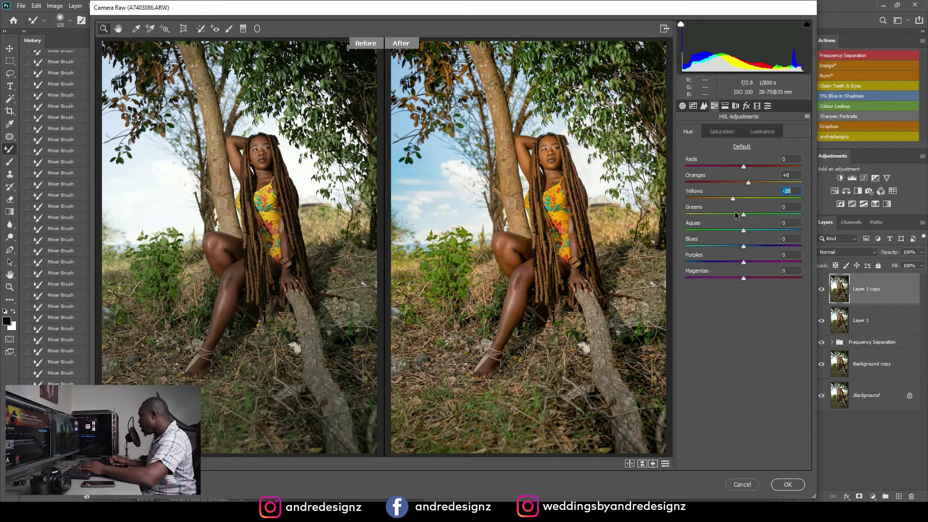
mouse_move(744, 246)
mouse_down()
mouse_move(717, 247)
mouse_move(770, 264)
mouse_move(739, 264)
mouse_up()
text(0)
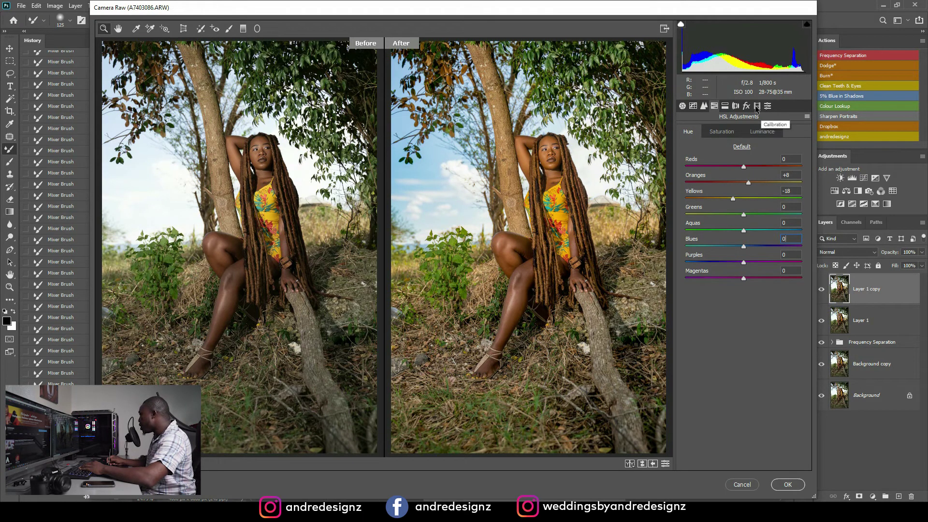
Set the Blue Primary hue to -4 in the calibration and try different Red Primary hue and shadow tint values
click(757, 107)
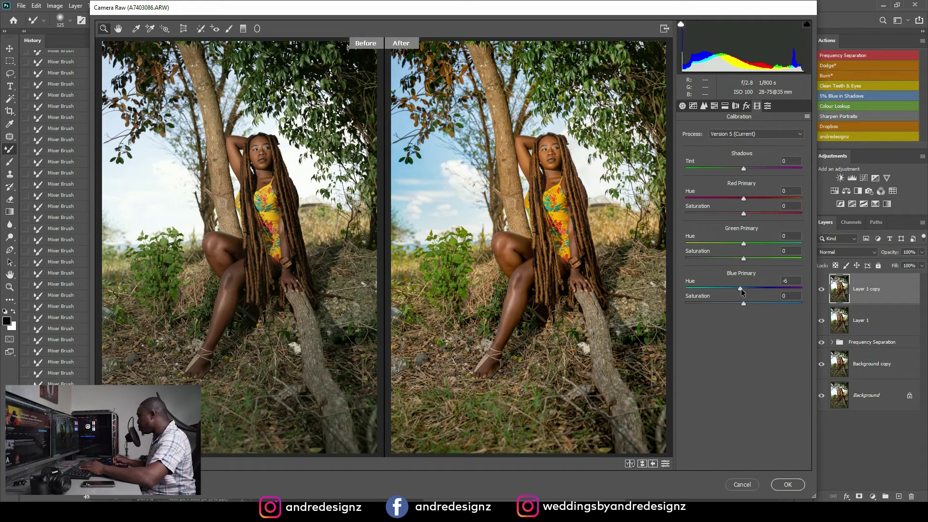
mouse_move(740, 289)
mouse_down()
mouse_move(754, 291)
mouse_move(743, 292)
mouse_up()
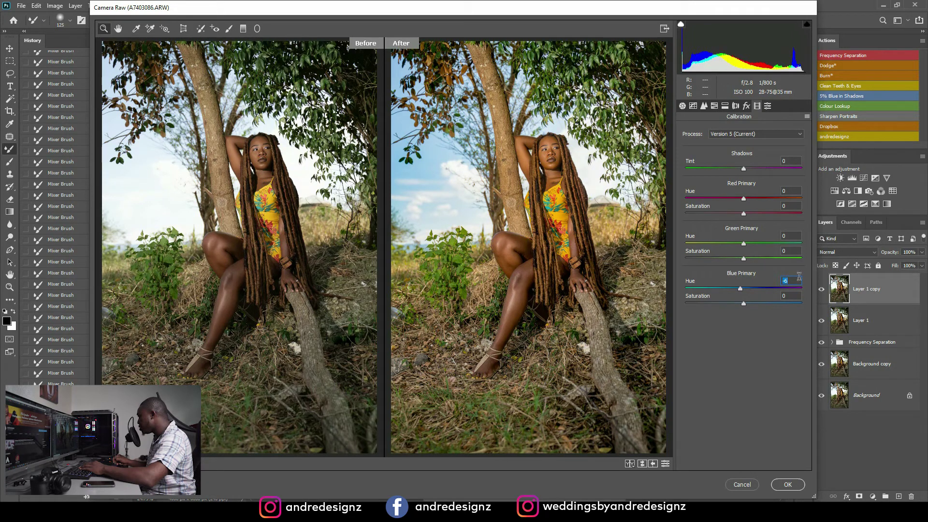
drag(786, 281, 781, 283)
text(-4)
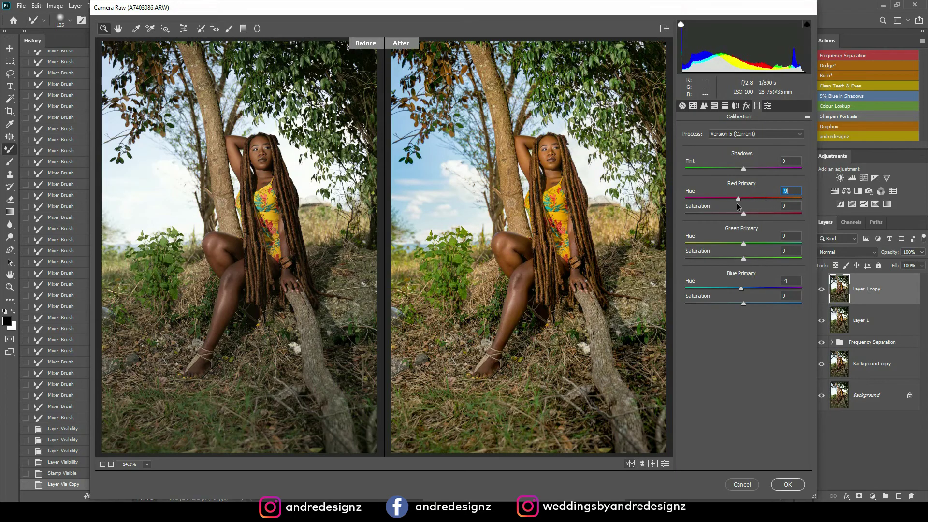
drag(737, 207, 733, 206)
drag(743, 168, 694, 186)
Cool the white balance temperature to -6 and apply the Camera Raw filter to the layer
click(681, 106)
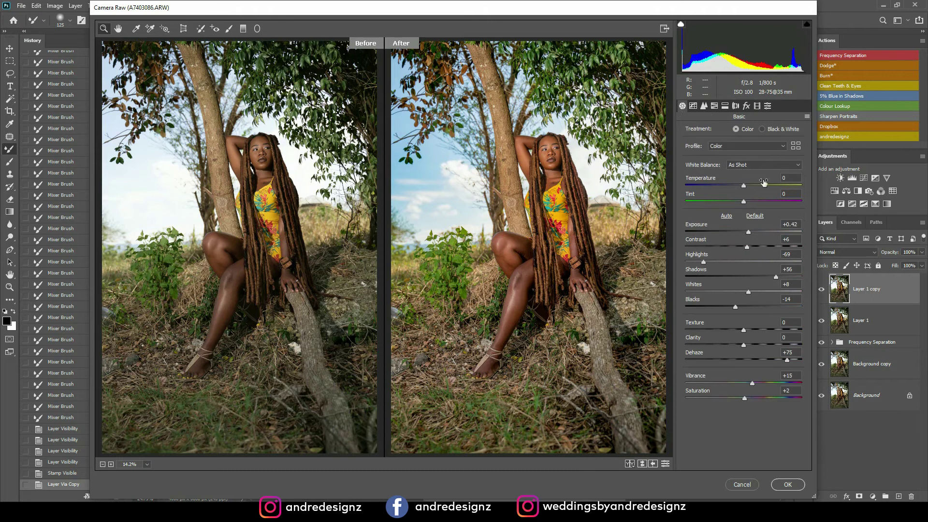
drag(743, 188, 742, 190)
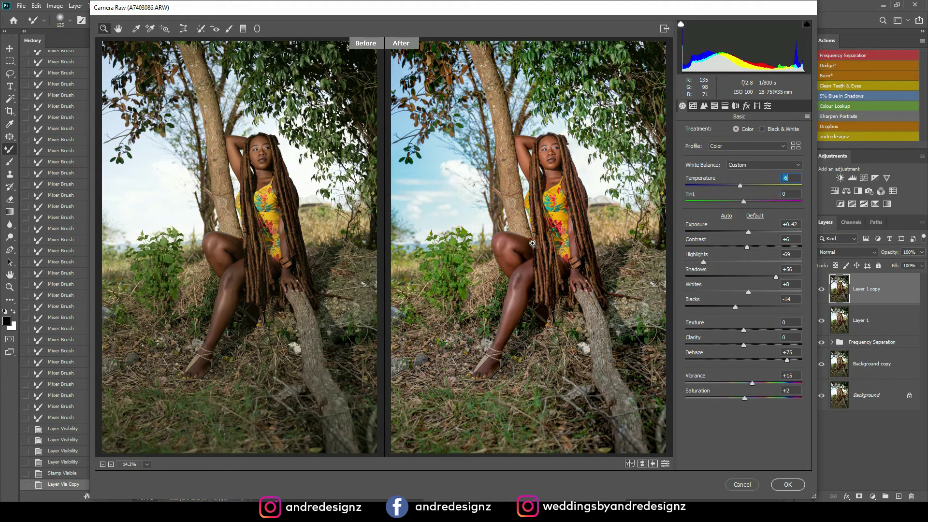
click(787, 484)
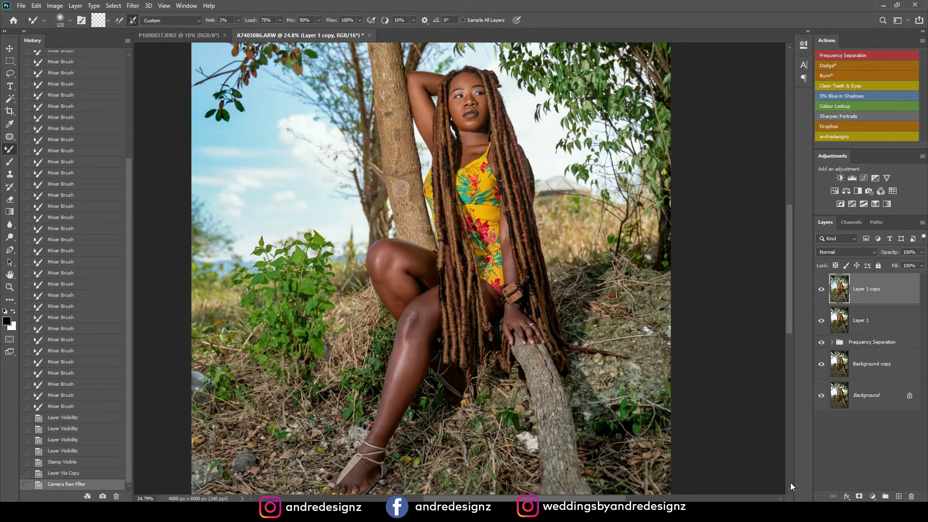
Start a crop of the portrait with the 4 : 5 (8 : 10) aspect ratio preset
scroll(790, 482, down, 2)
scroll(790, 483, up, 4)
scroll(479, 286, down, 5)
scroll(494, 280, up, 3)
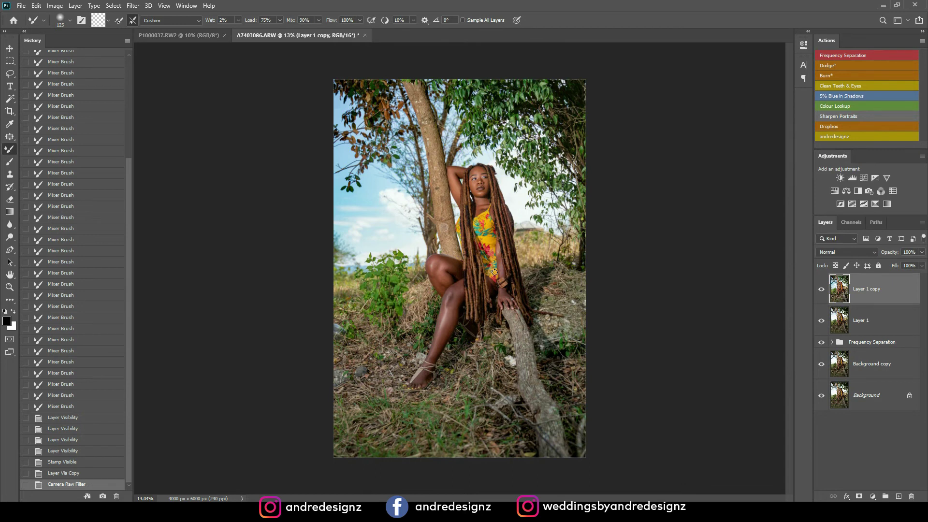
click(10, 113)
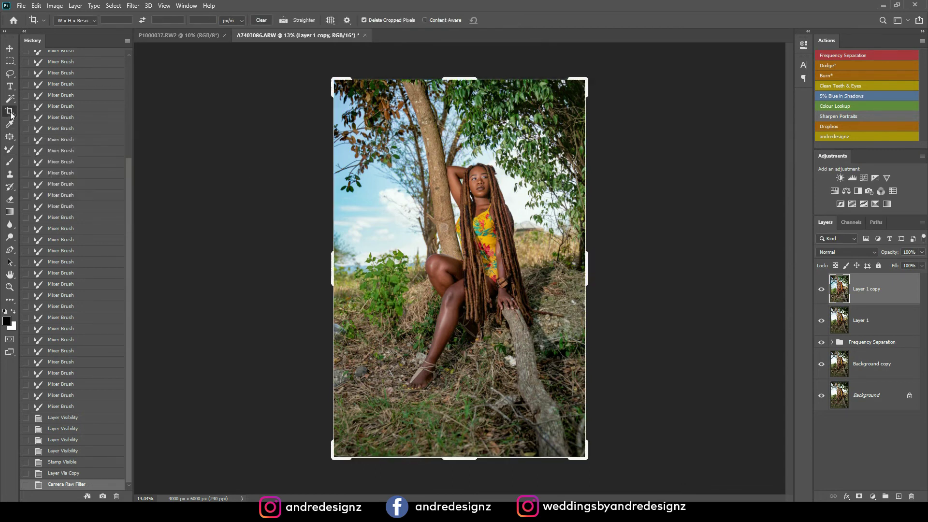
click(83, 20)
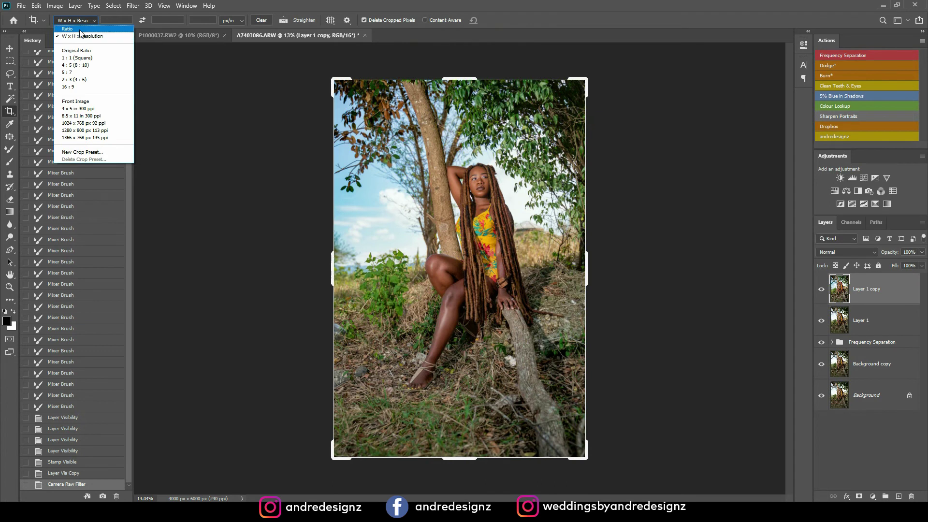
click(83, 65)
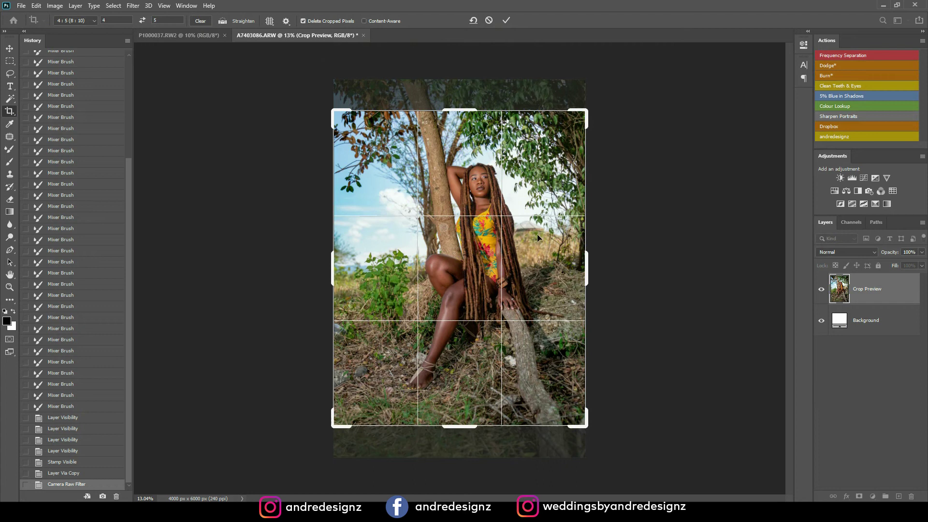
Shift the photo down within the crop frame, tighten the frame slightly at the sides, and apply the crop
key(Down)
key(Down)
key(Down)
key(Down)
key(Down)
key(Down)
key(Down)
key(Down)
key(Down)
key(Down)
key(Down)
key(Down)
key(Down)
key(Down)
key(Down)
key(Down)
key(Down)
key(Down)
key(Down)
key(Down)
key(Down)
key(Up)
key(Up)
key(Up)
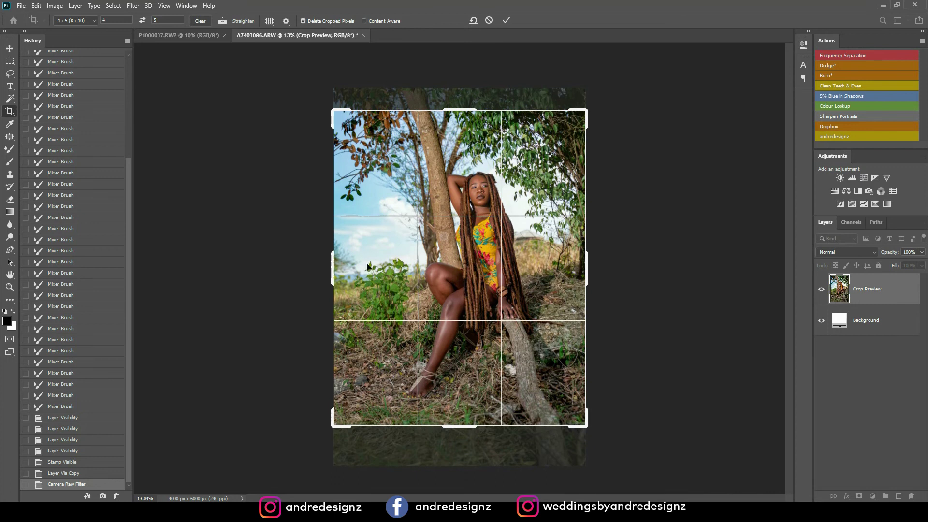
drag(332, 268, 339, 273)
key(Return)
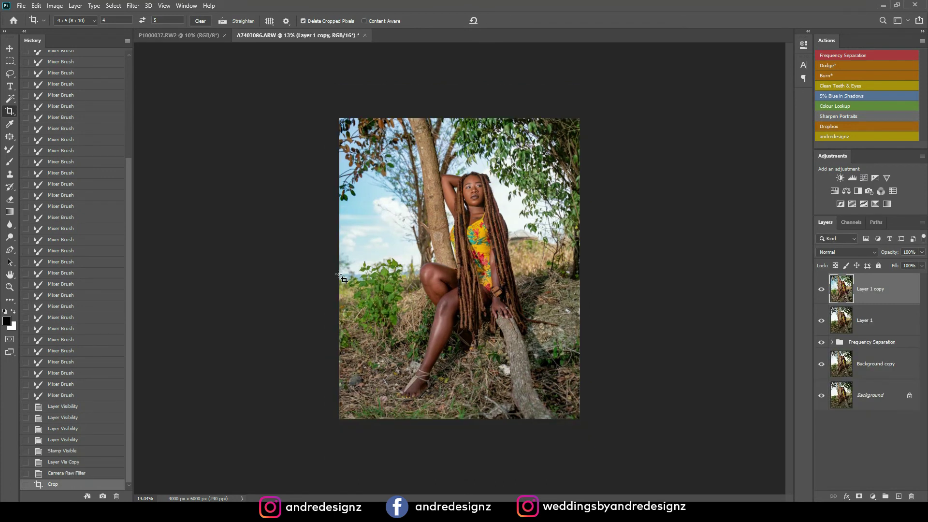
Add a Color Balance adjustment layer and a Color Lookup adjustment layer above the graded portrait
scroll(188, 231, up, 7)
scroll(474, 201, down, 4)
scroll(475, 201, up, 1)
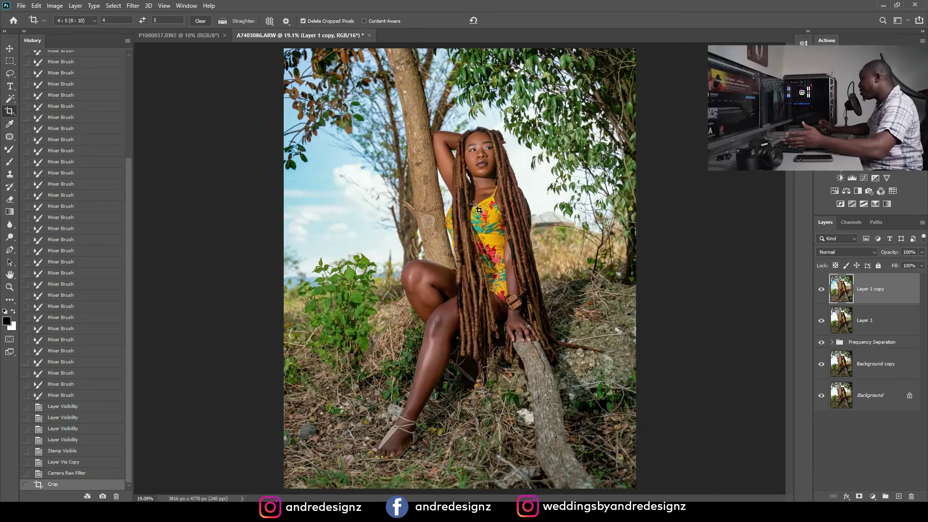
scroll(473, 204, down, 1)
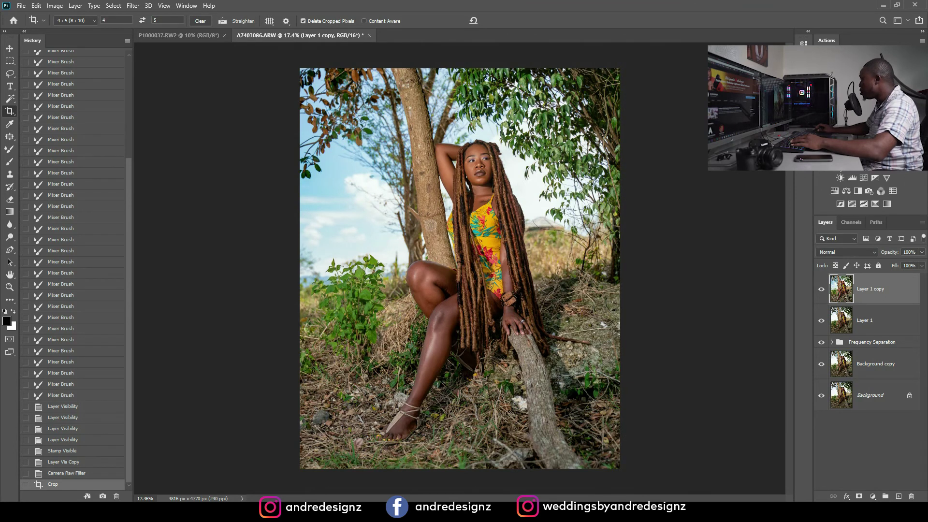
key(ctrl+b)
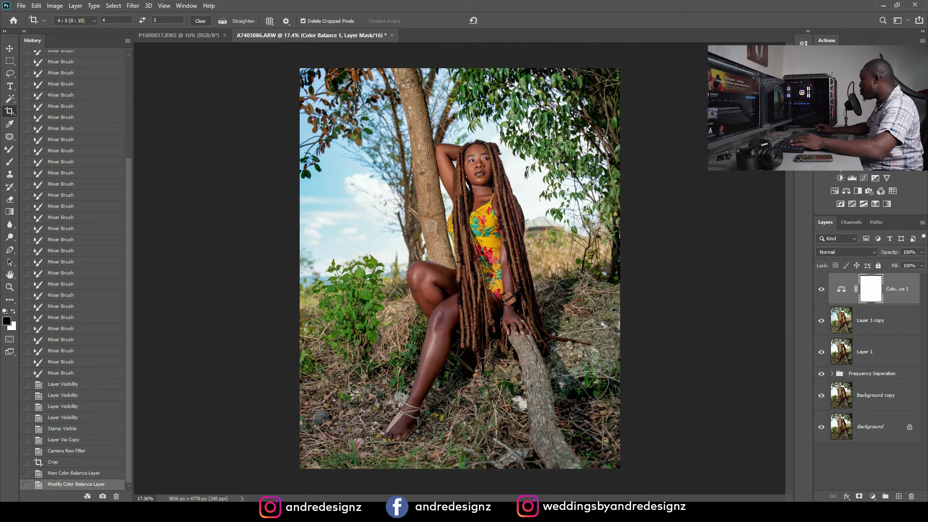
key(F3)
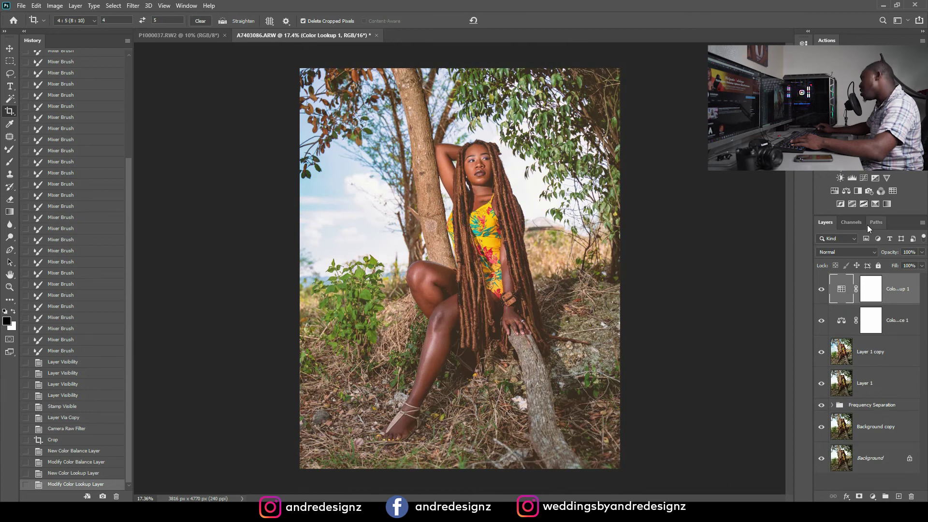
Reduce the Color Lookup layer's opacity to 27% and keep that layer selected
click(921, 253)
drag(888, 260, 888, 261)
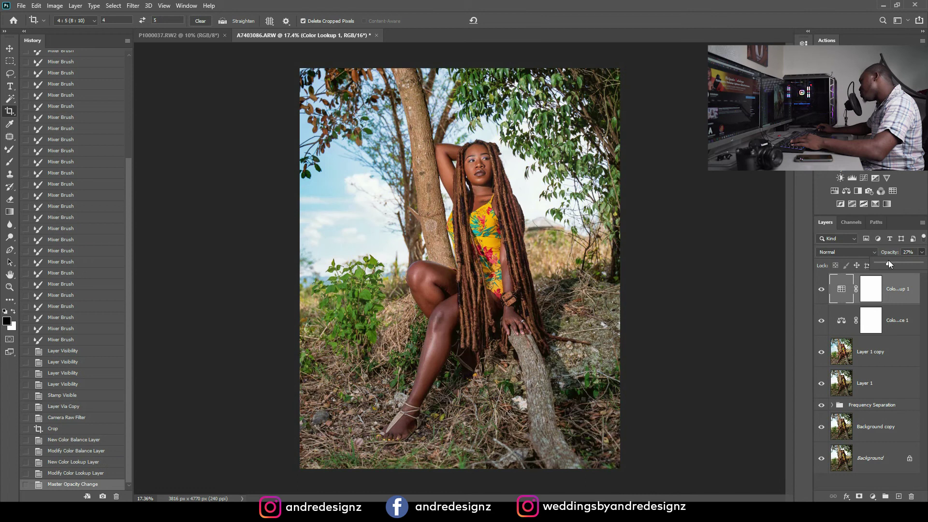
click(900, 325)
click(897, 289)
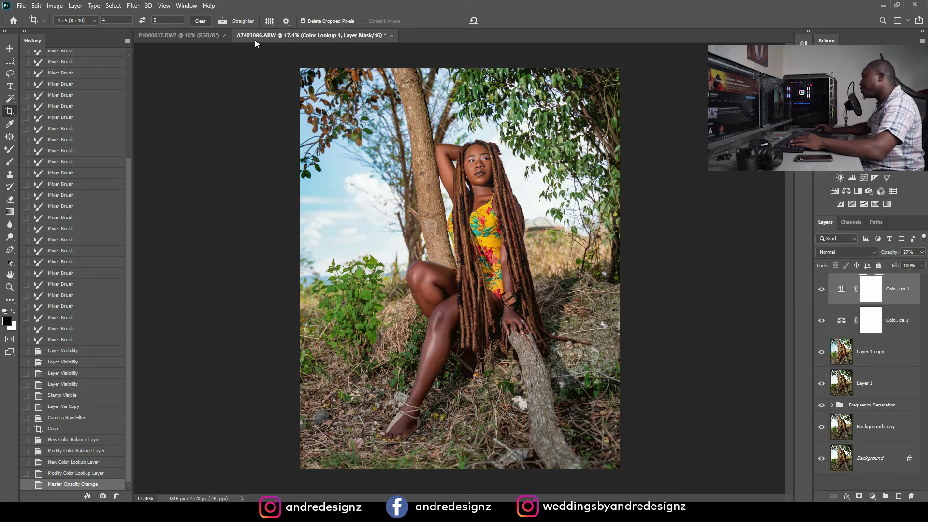
Close the P1000037.RW2 clothespin photo without applying its pending crop, keeping the portrait document open
click(201, 35)
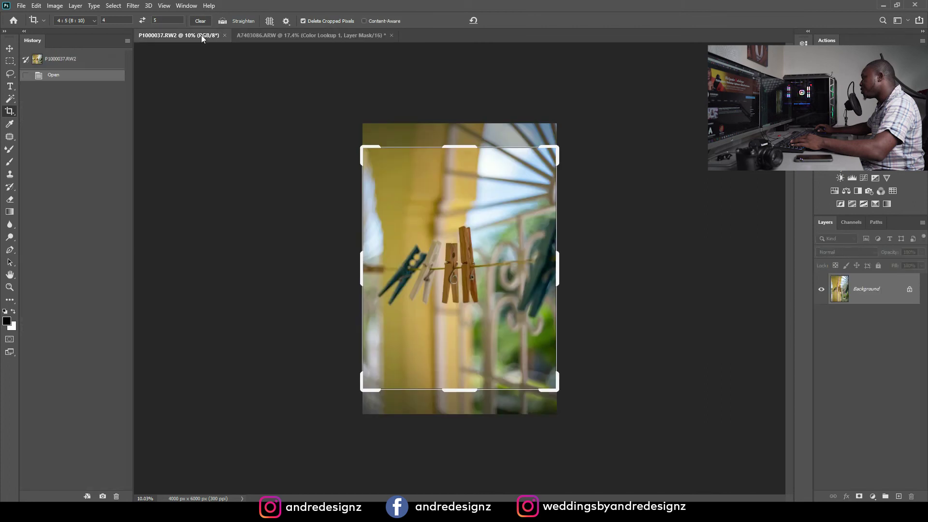
click(294, 35)
click(227, 35)
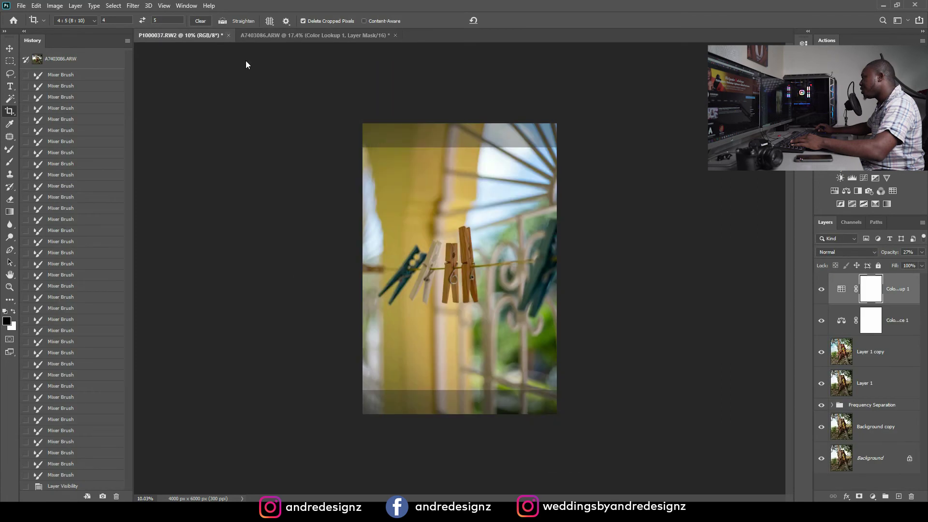
click(460, 192)
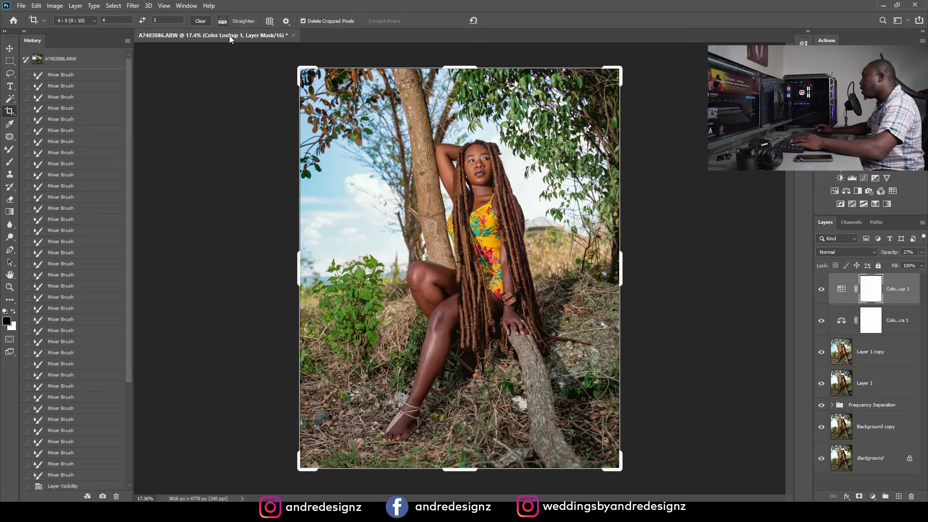
Duplicate the portrait document as "A7403086 copy" and dock the floating window back among the tabs
drag(230, 39, 244, 74)
right_click(257, 68)
click(268, 74)
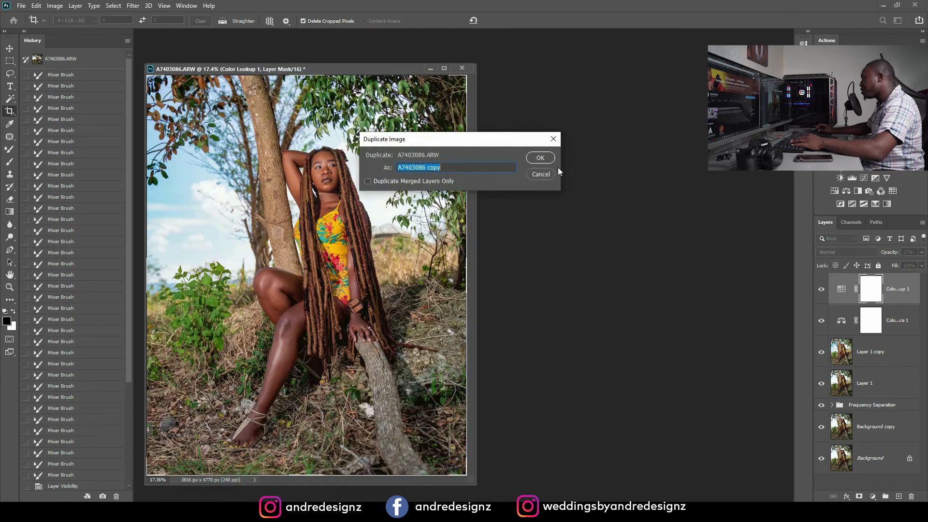
click(539, 157)
drag(295, 80, 246, 28)
Arrange the two documents in a 2-up Vertical layout and fit the whole A7403086.ARW portrait in its pane
click(187, 6)
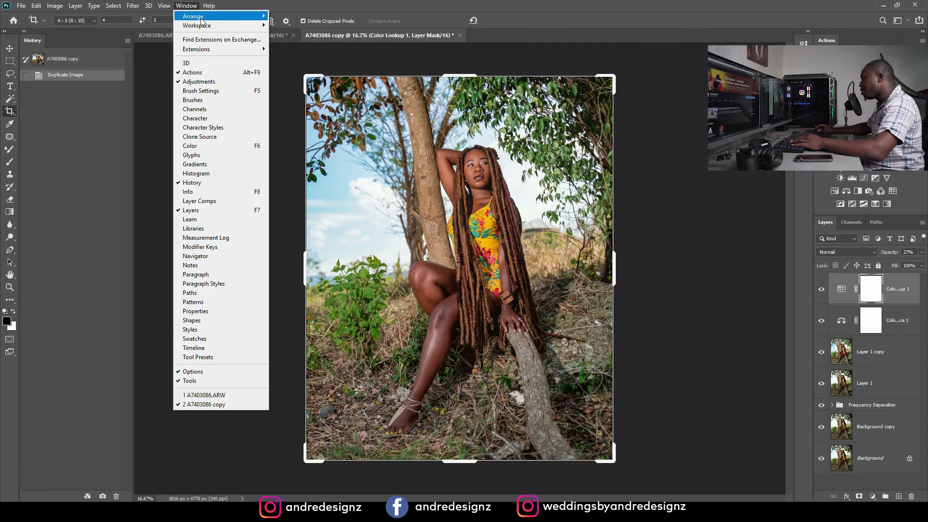
mouse_move(215, 17)
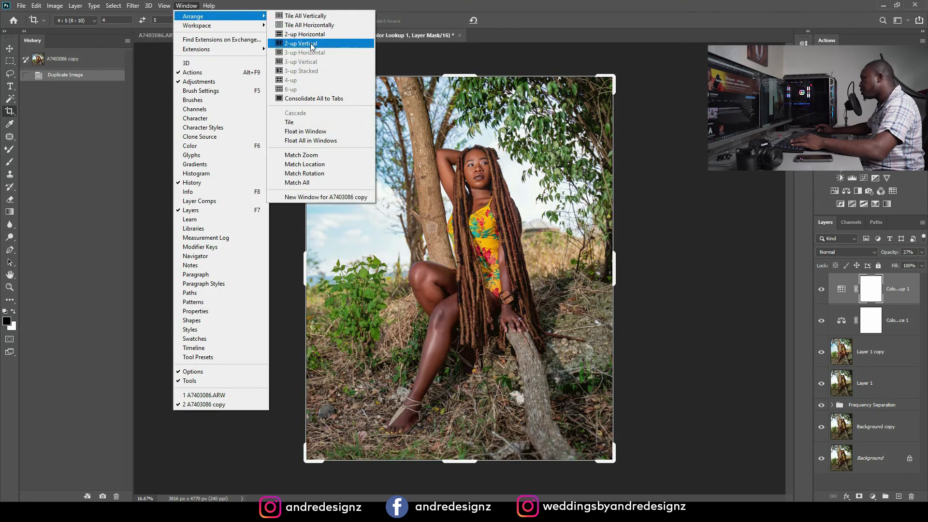
click(310, 42)
click(500, 36)
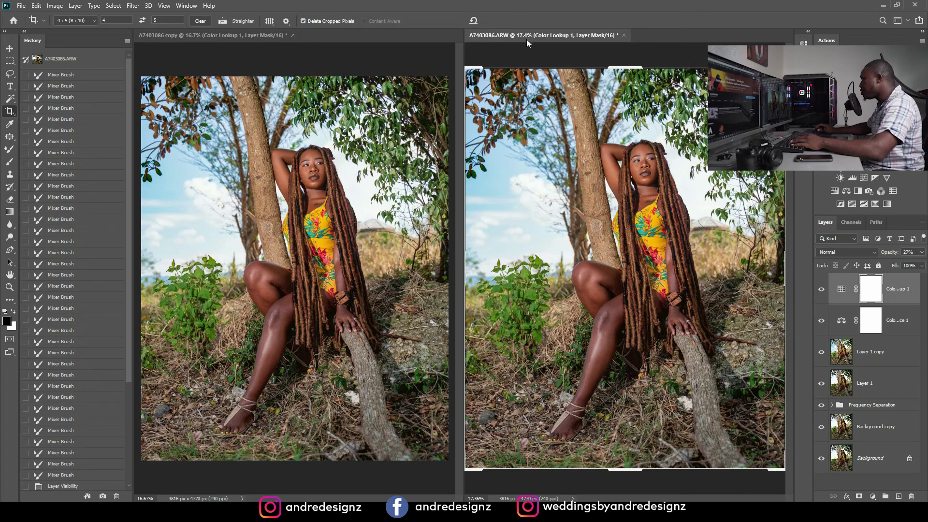
right_click(527, 43)
click(523, 35)
scroll(579, 390, down, 2)
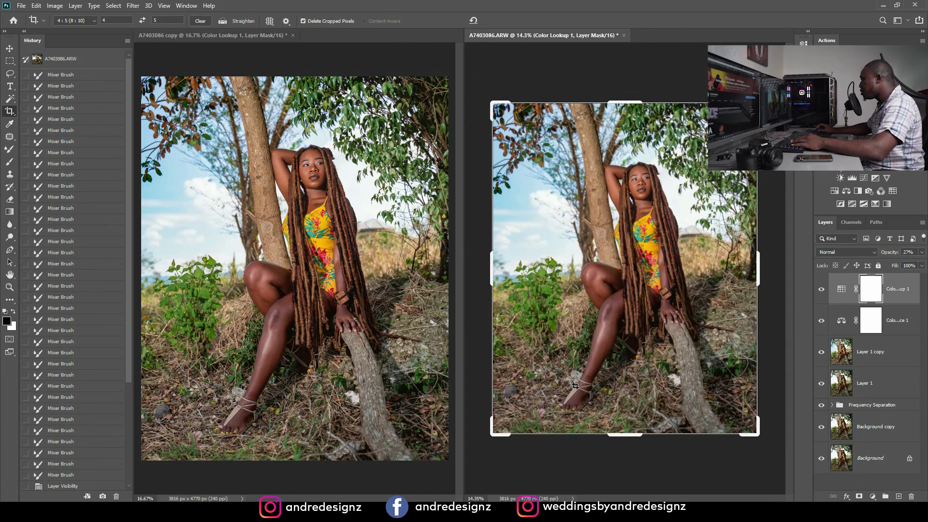
scroll(555, 379, up, 1)
scroll(311, 318, down, 1)
scroll(310, 318, up, 1)
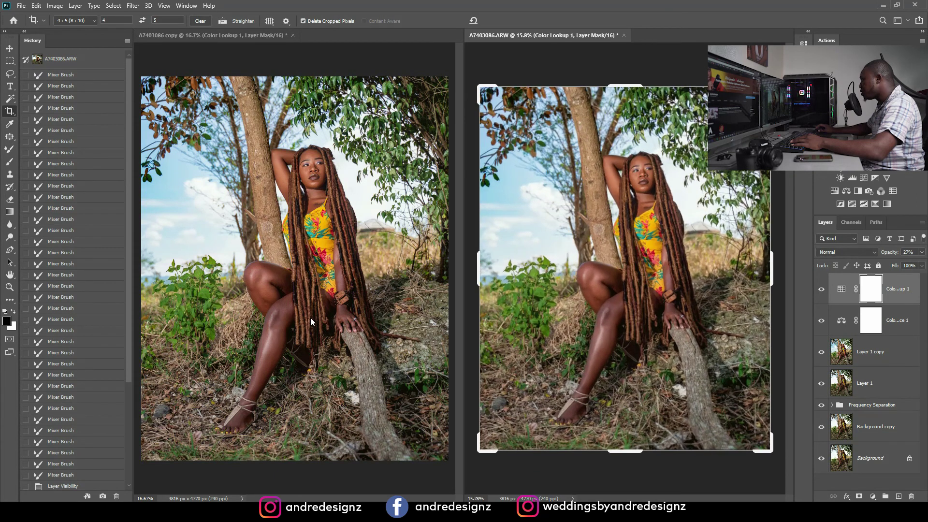
Show only the original Background layer in A7403086 copy for a side-by-side comparison with the finished portrait
click(196, 51)
click(195, 51)
key(ctrl+0)
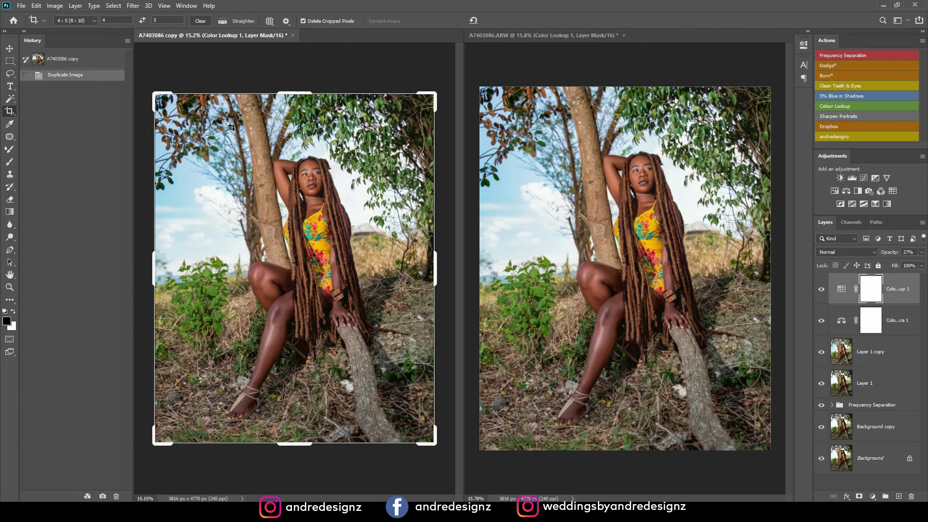
click(4, 49)
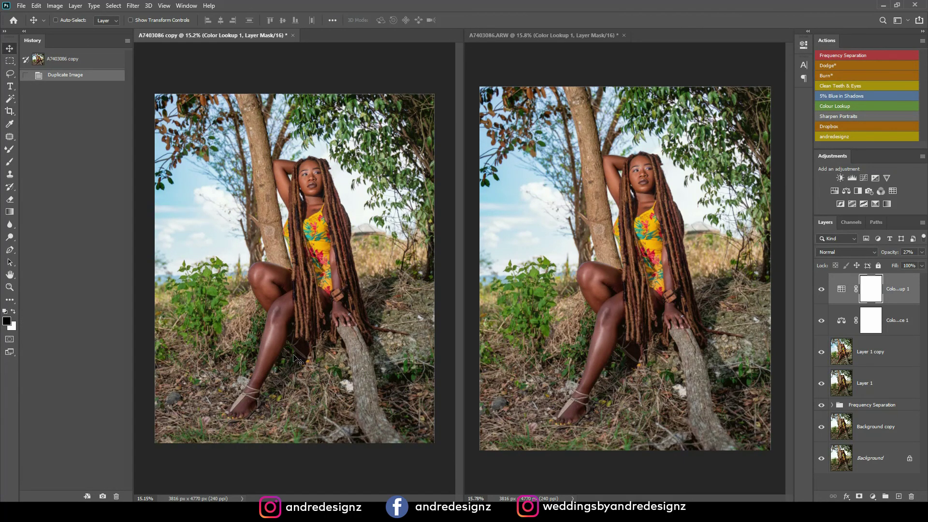
alt+click(821, 458)
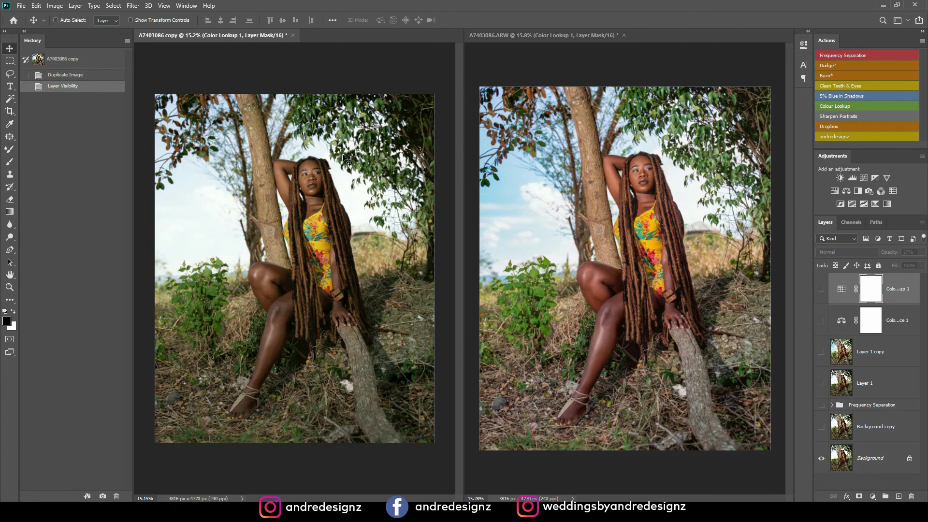
key(ctrl+plus)
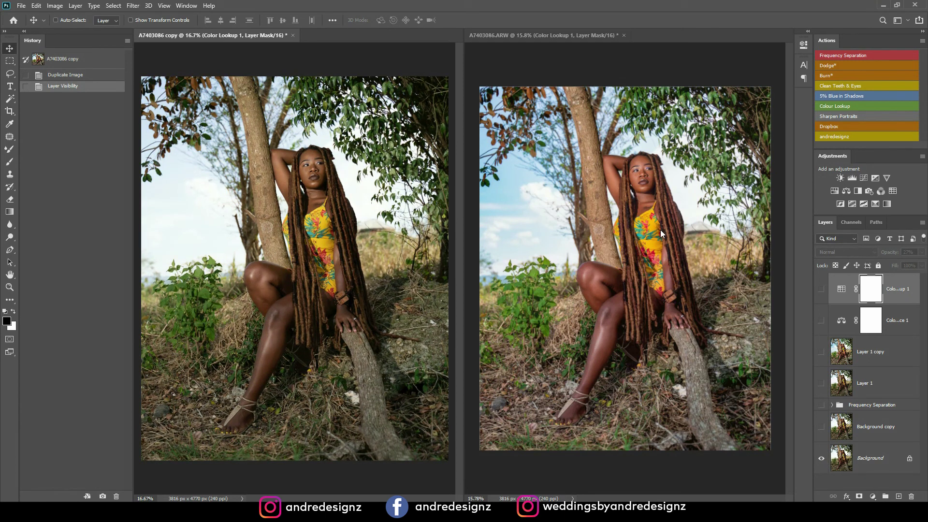